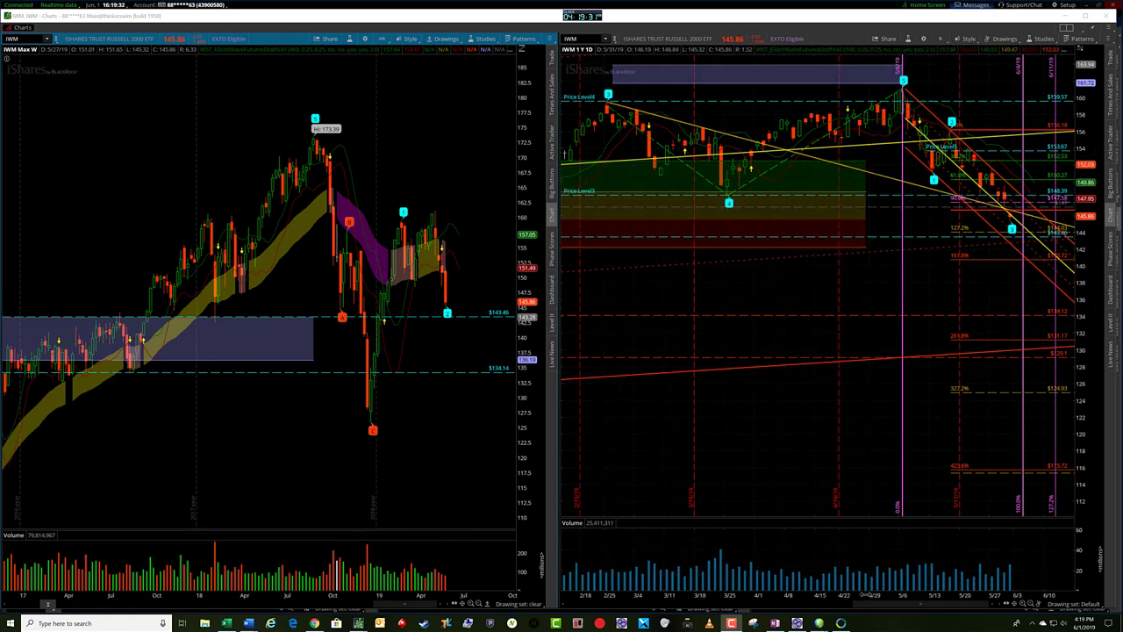
Zoom the IWM daily chart so its time axis spans 4/29 to 6/10.
scroll(868, 208, "down", 5)
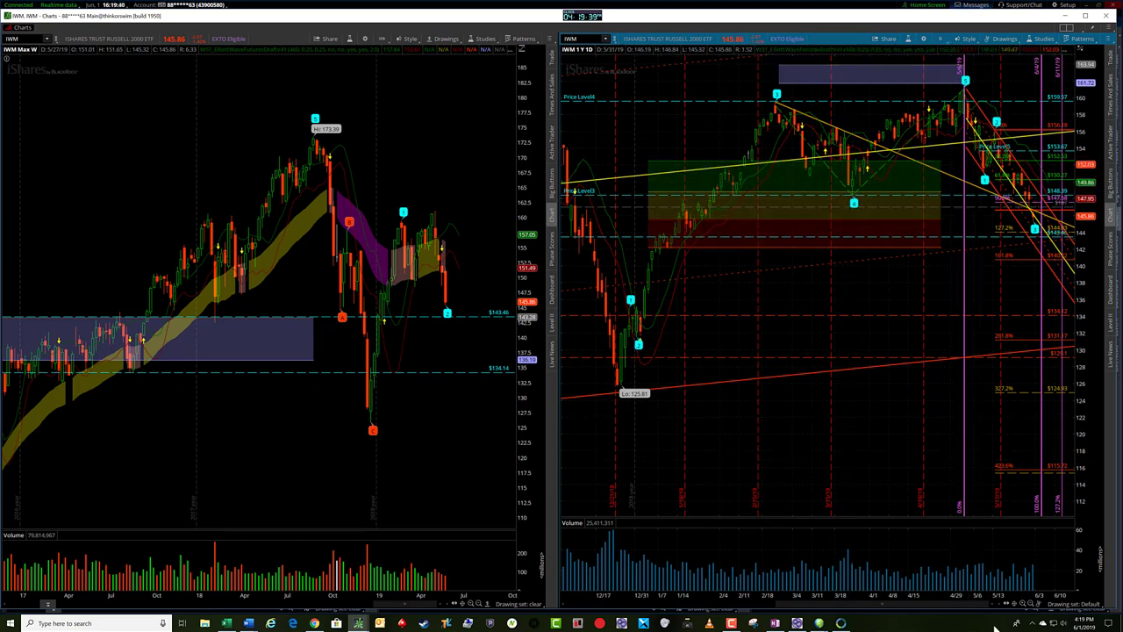
scroll(629, 107, "up", 5)
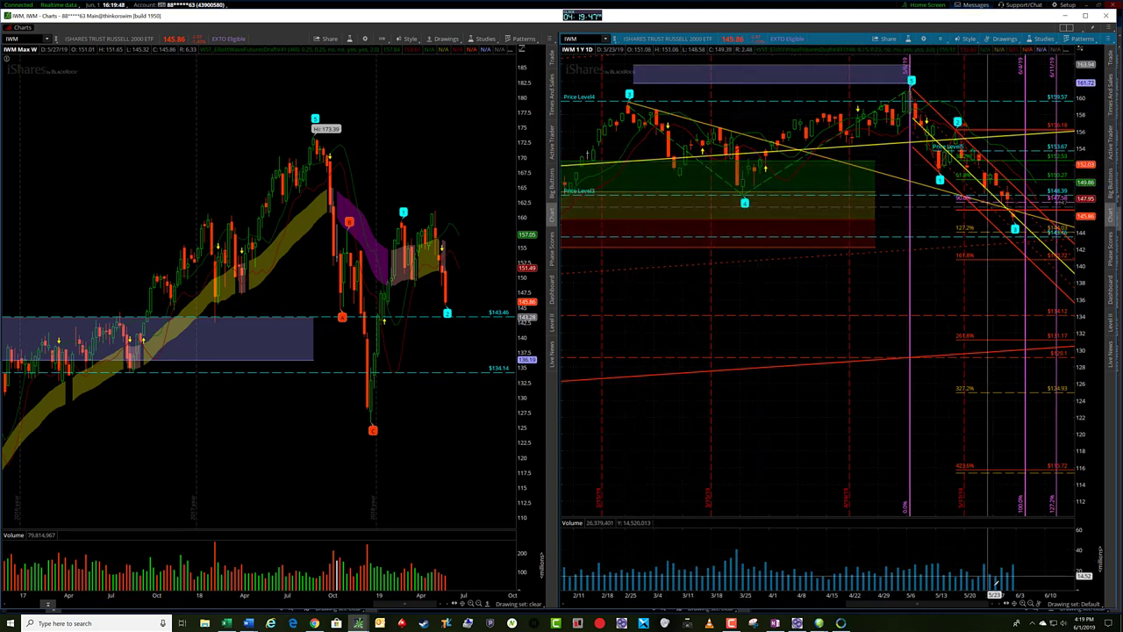
scroll(983, 595, "up", 5)
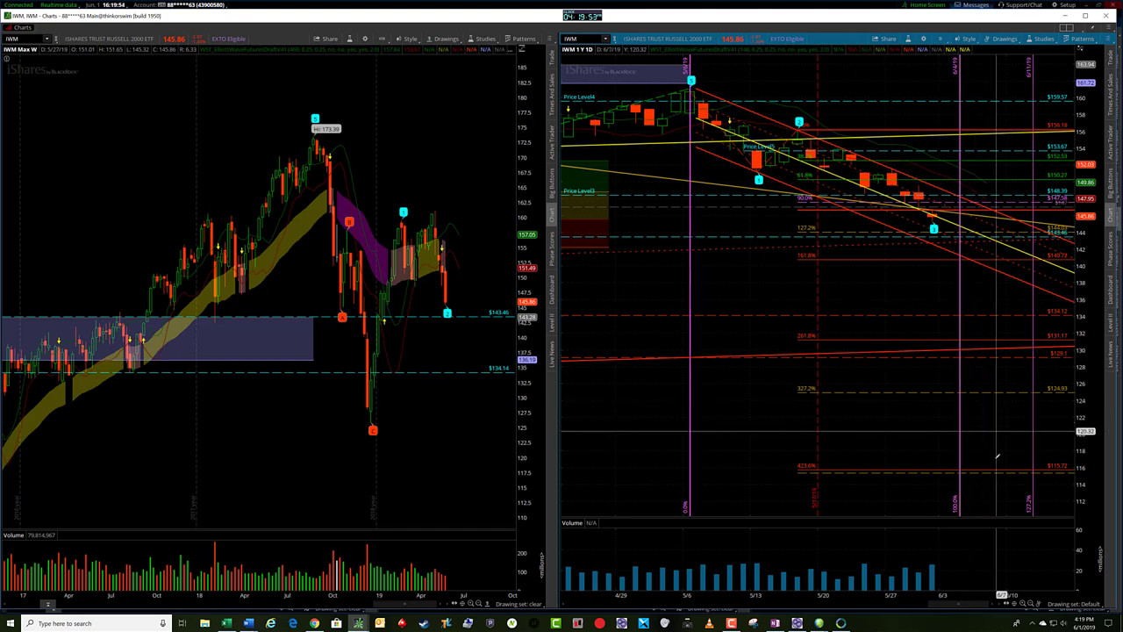
Widen the IWM daily chart to about early April through mid-June, then show the IWM three-chart grid.
mouse_move(961, 454)
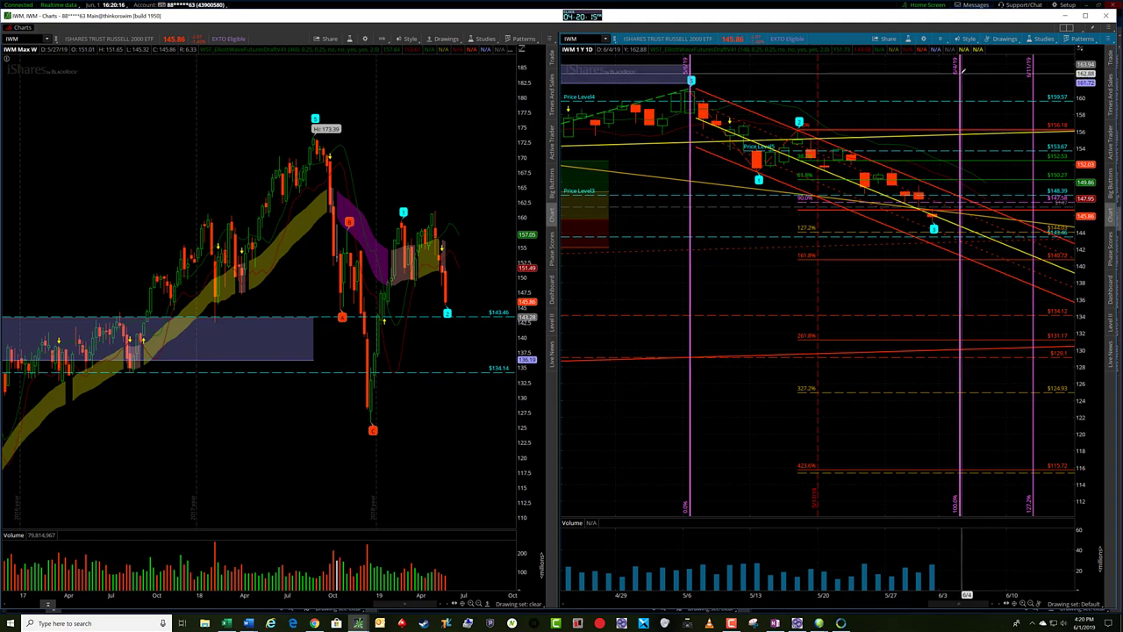
mouse_move(963, 74)
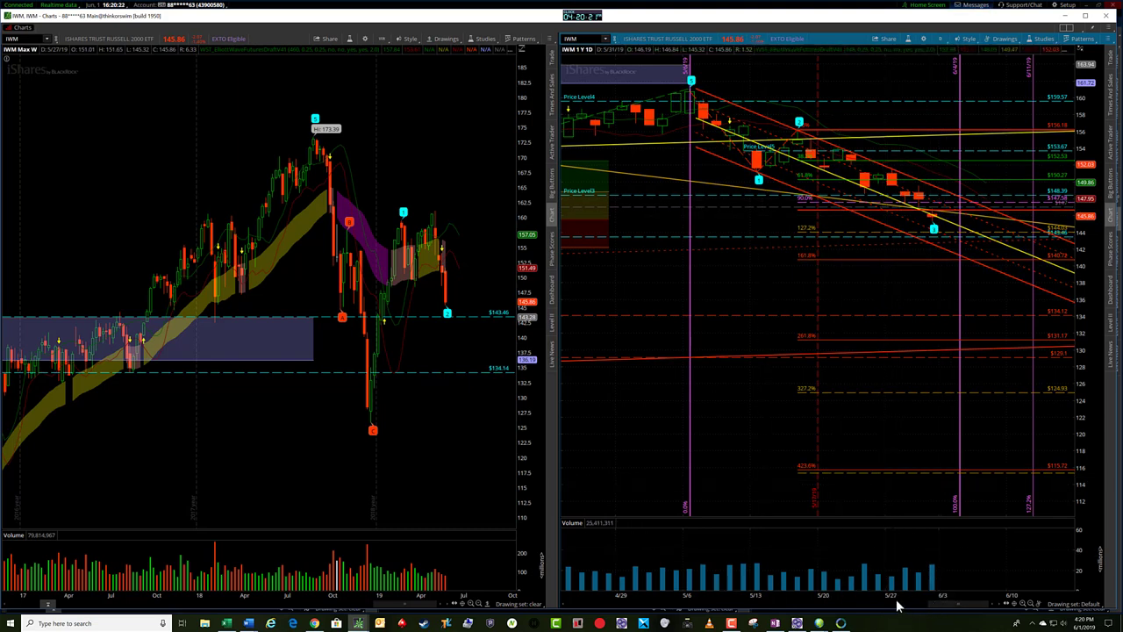
left_click_drag(892, 594, 907, 594)
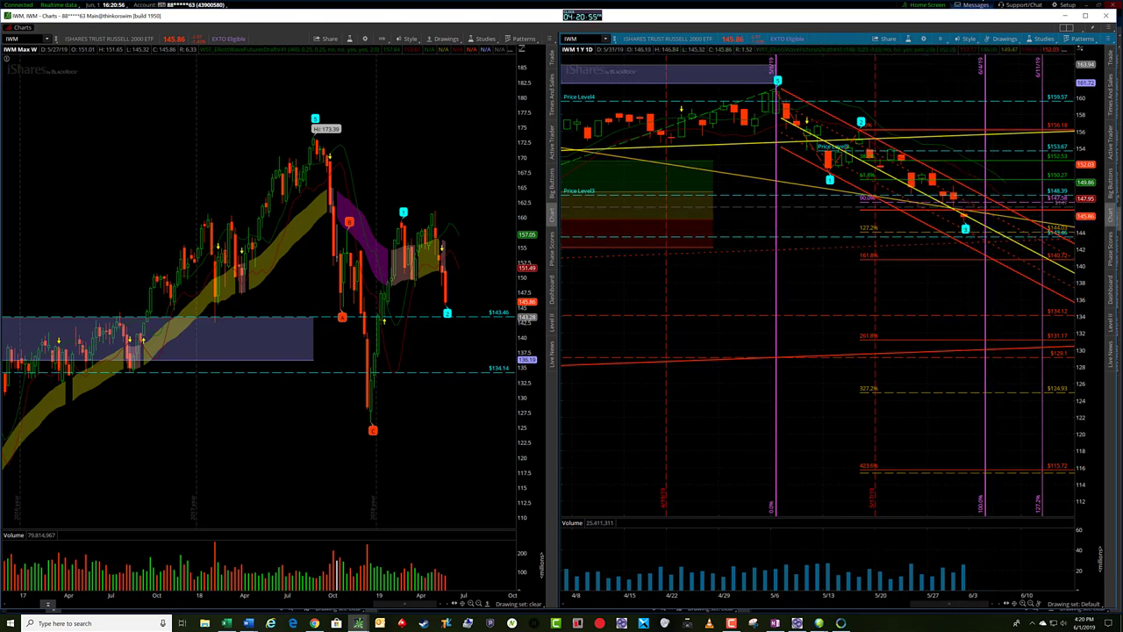
key("alt+Tab")
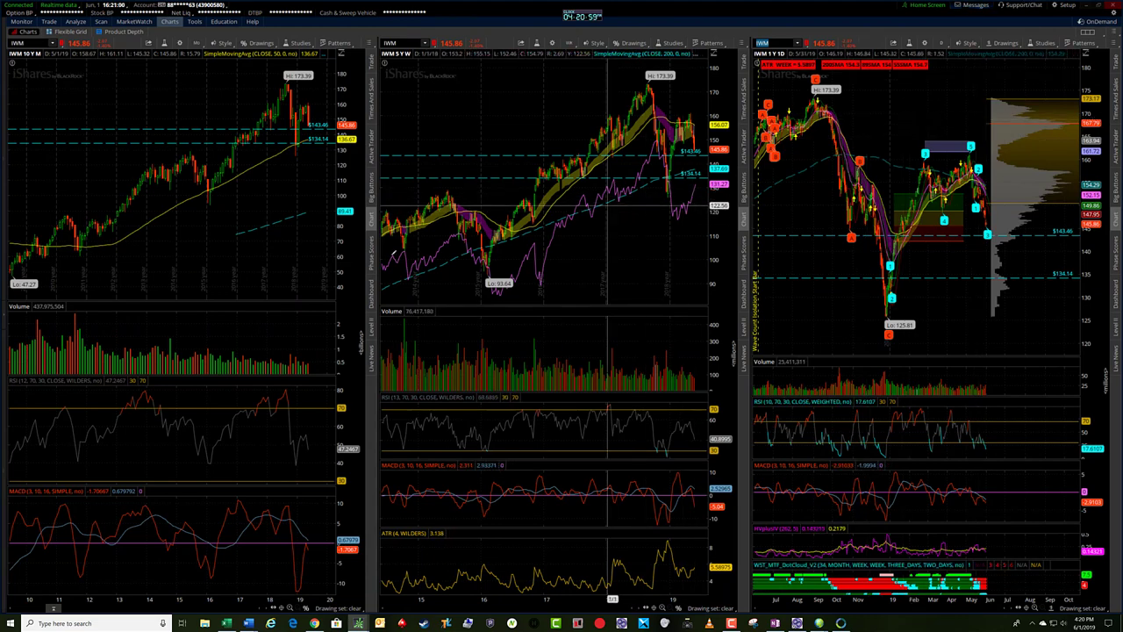
Zoom the IWM monthly chart to about 2015–2019 and the weekly chart to the last year.
left_click(288, 608)
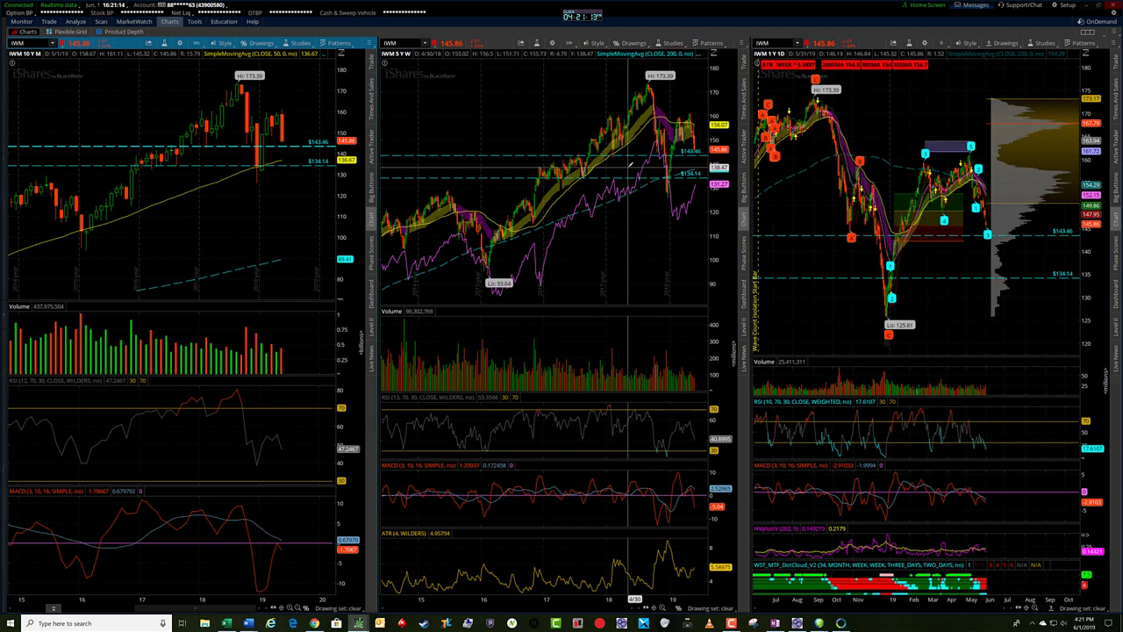
left_click_drag(621, 166, 701, 176)
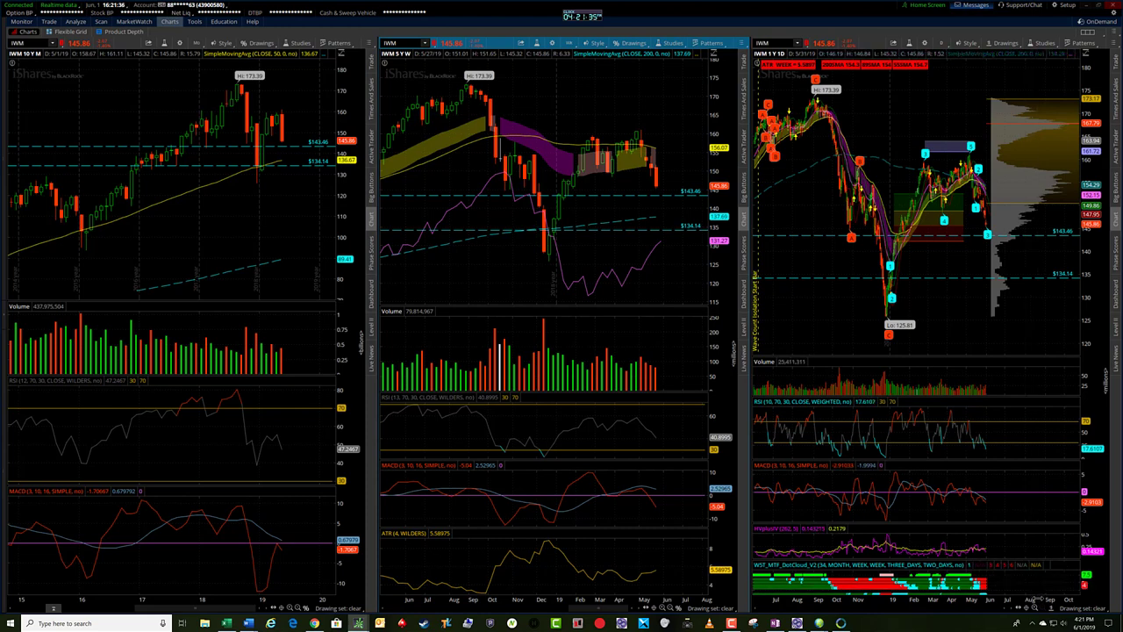
Rescale the IWM daily chart's time and price axes, then bring the QQQ weekly/daily window on screen.
left_click_drag(1036, 600, 1028, 599)
scroll(986, 599, "up", 3)
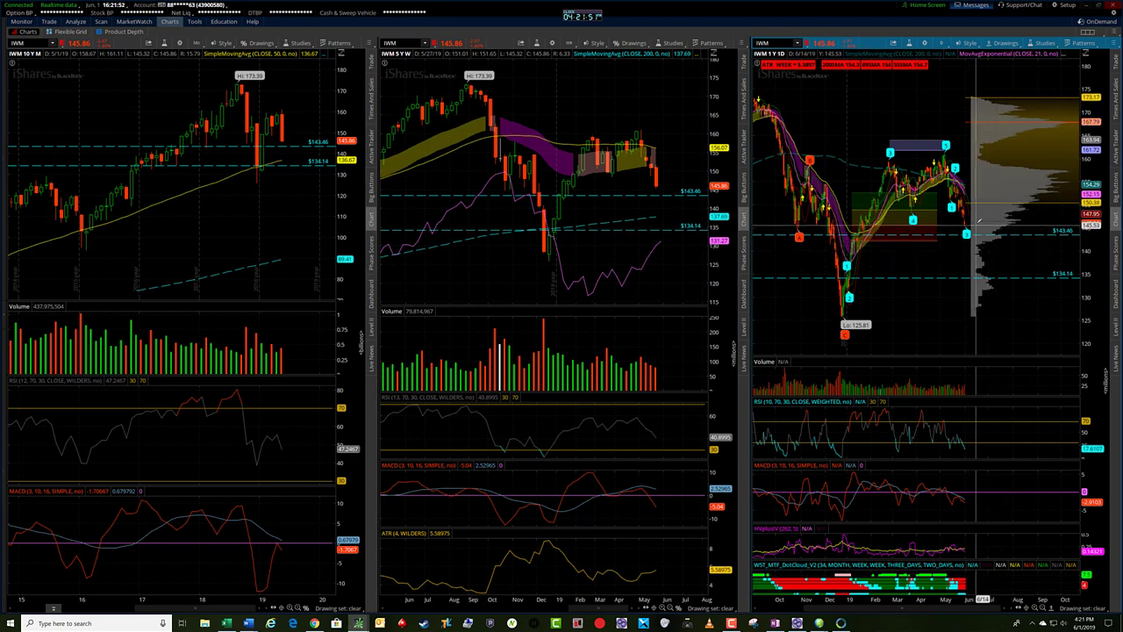
scroll(1009, 264, "up", 3)
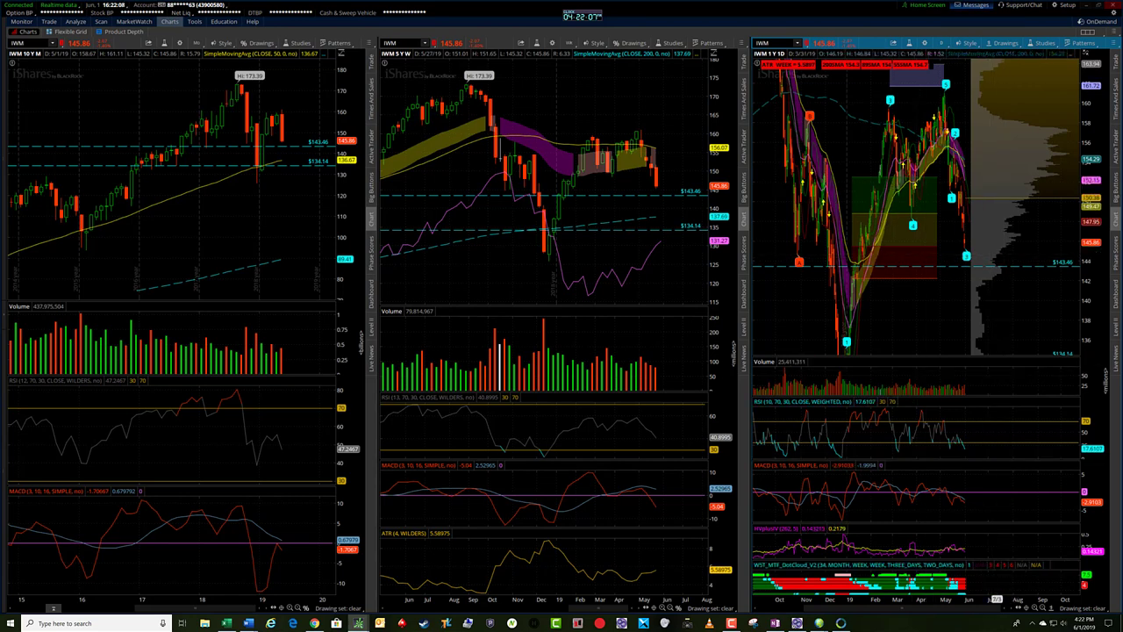
left_click(1044, 612)
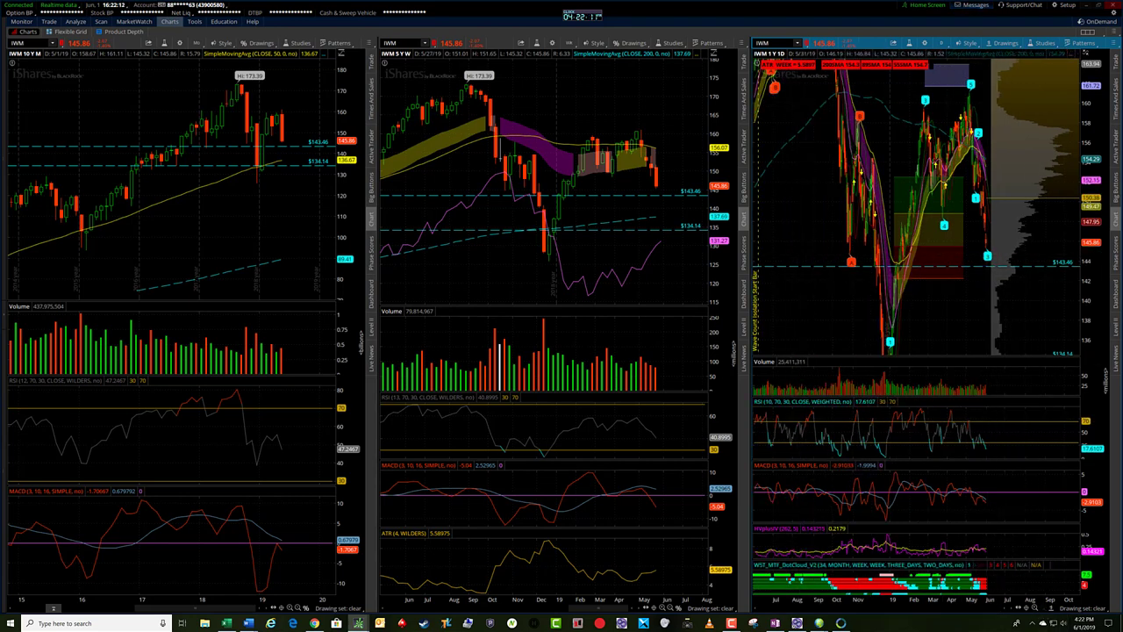
left_click_drag(1122, 114, 247, 2)
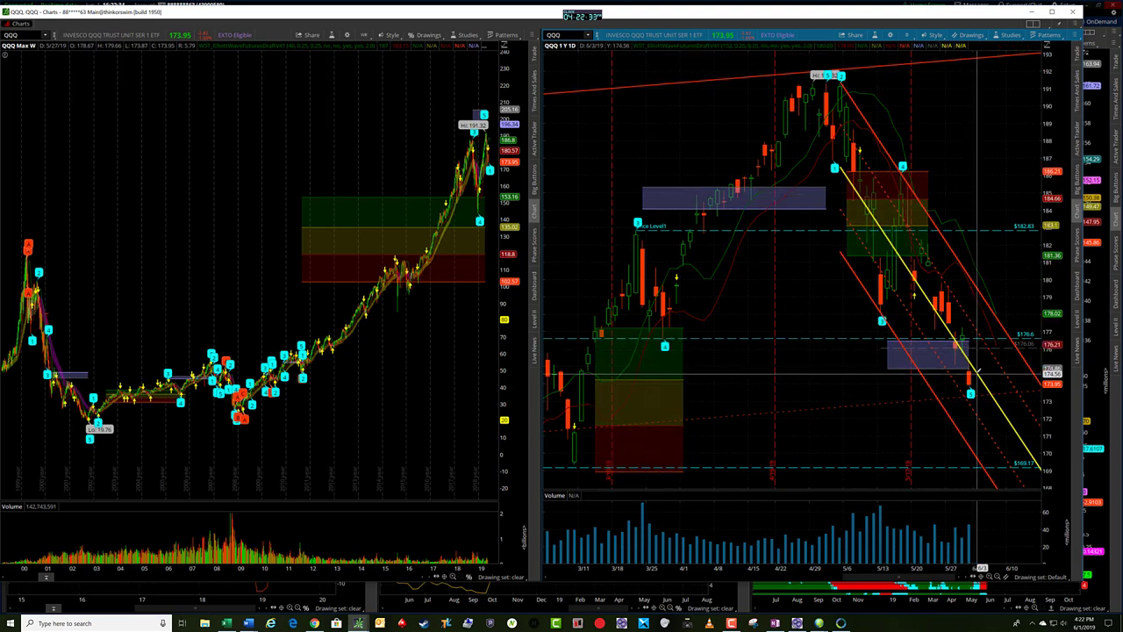
Zoom the QQQ weekly chart to mid-2018 onward and move the QQQ window off screen.
left_click_drag(374, 263, 498, 261)
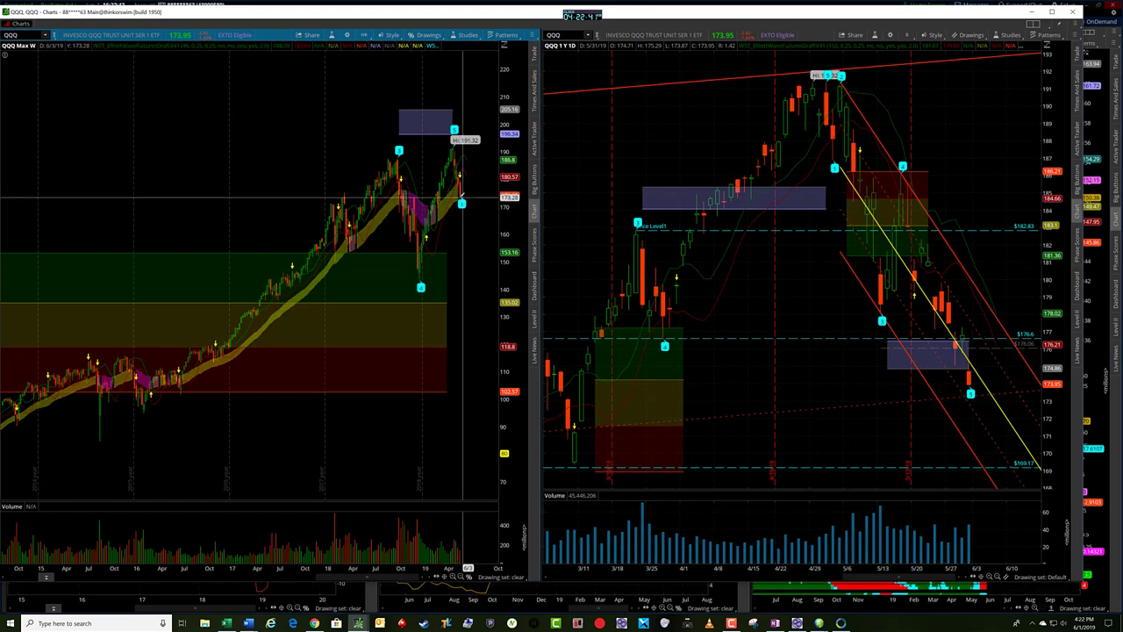
left_click_drag(461, 193, 361, 187)
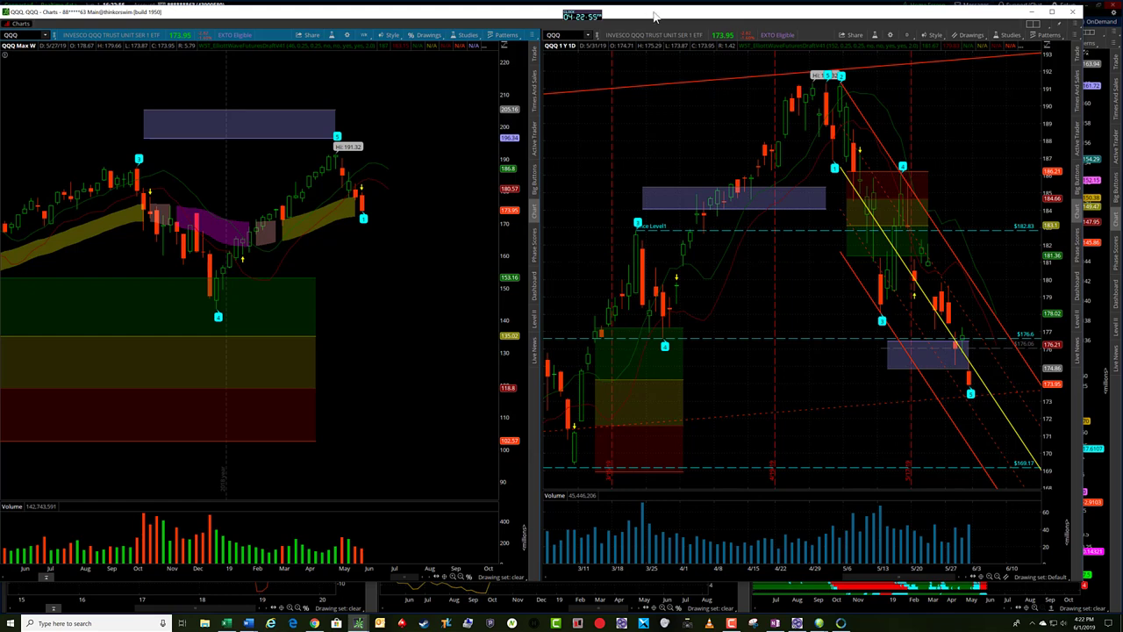
left_click_drag(683, 20, 1121, 21)
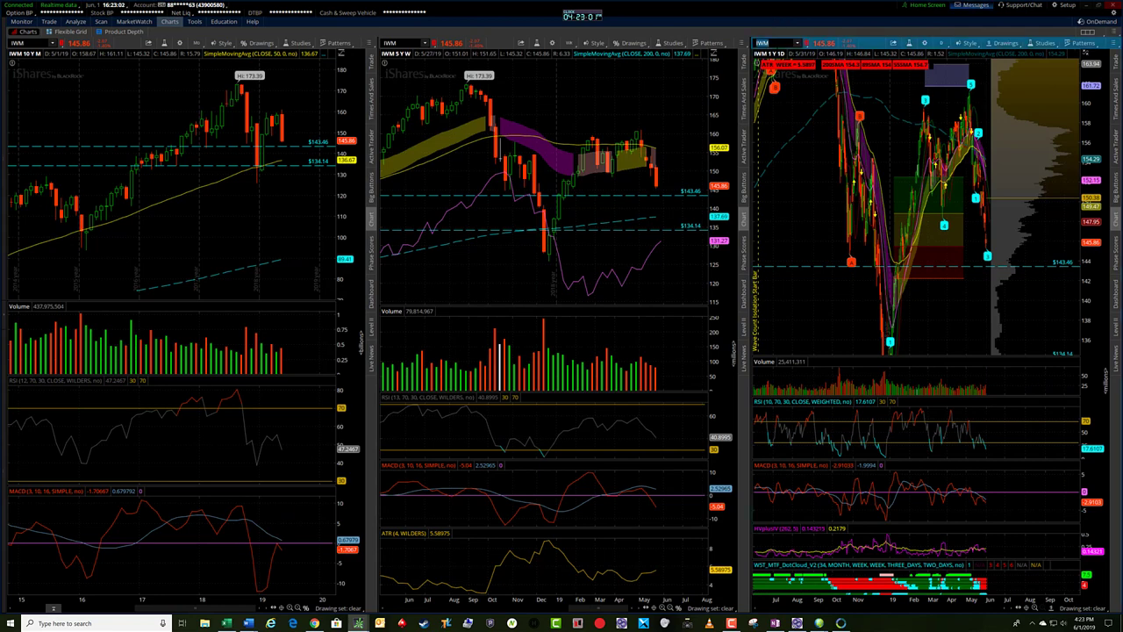
Load QQQ into the linked charts, zoom the daily chart to April–June and expand its price range.
key("Return")
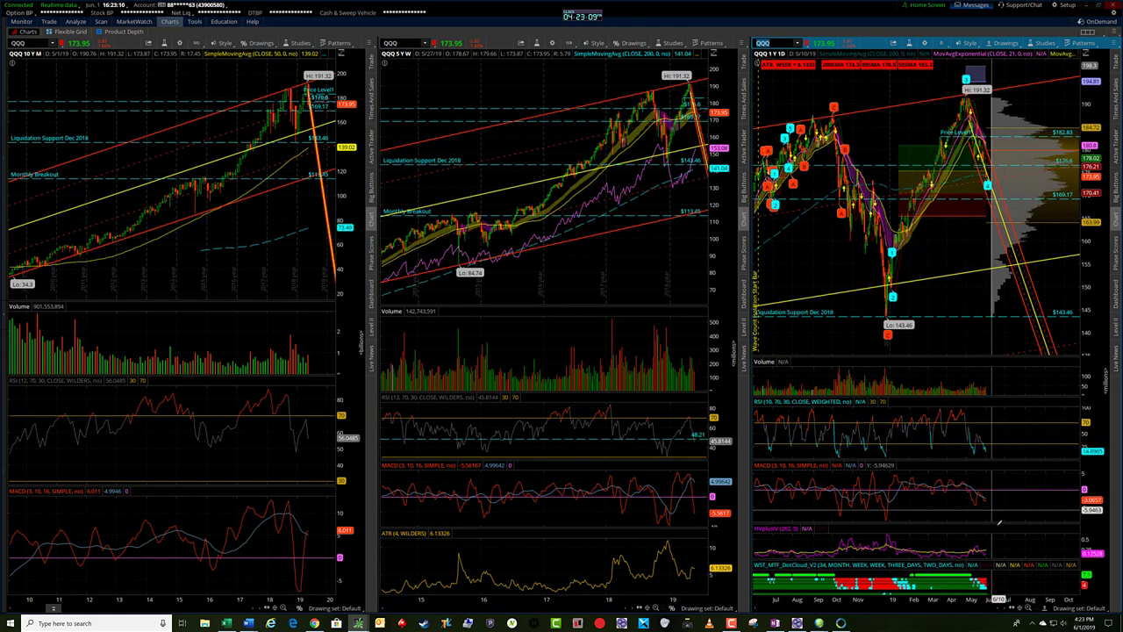
left_click_drag(949, 513, 994, 513)
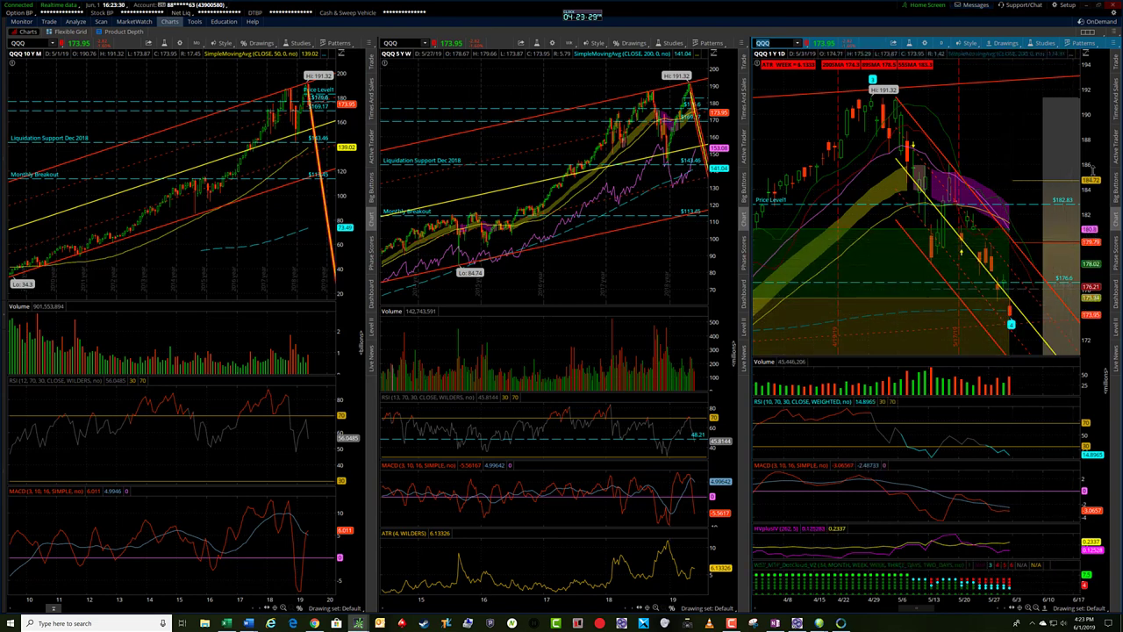
left_click_drag(1092, 171, 1092, 219)
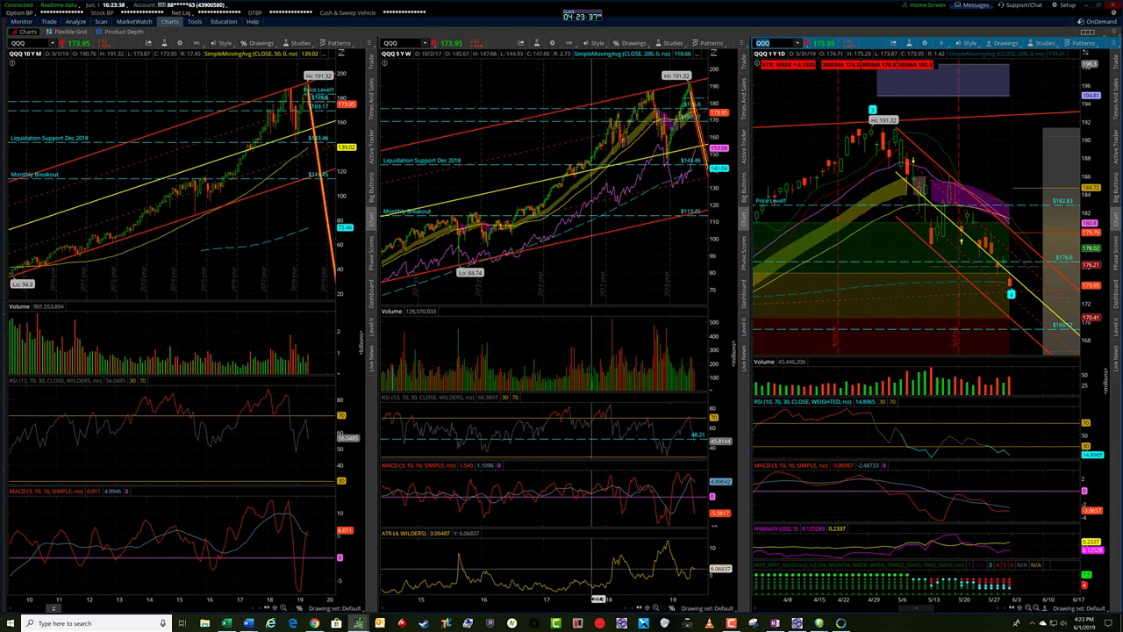
left_click(655, 607)
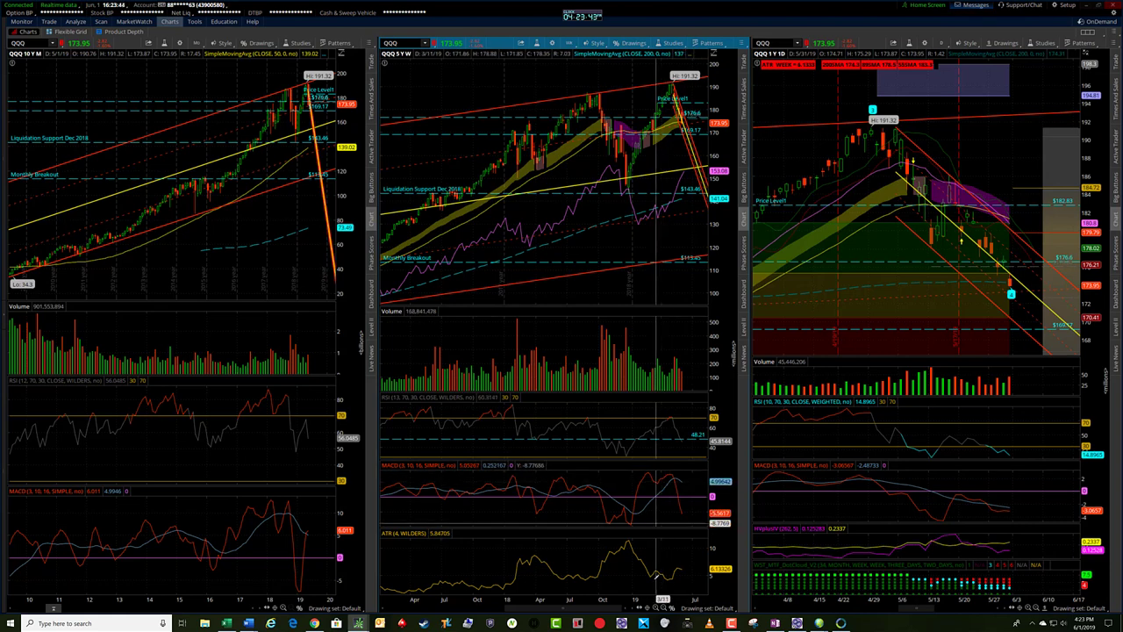
left_click(657, 608)
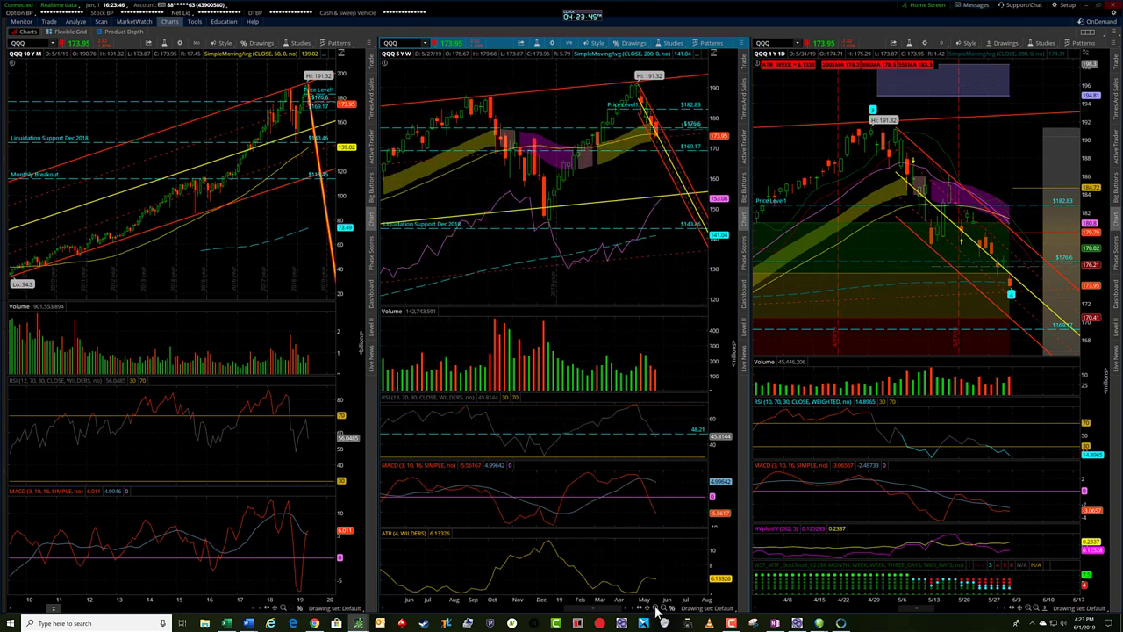
left_click(656, 609)
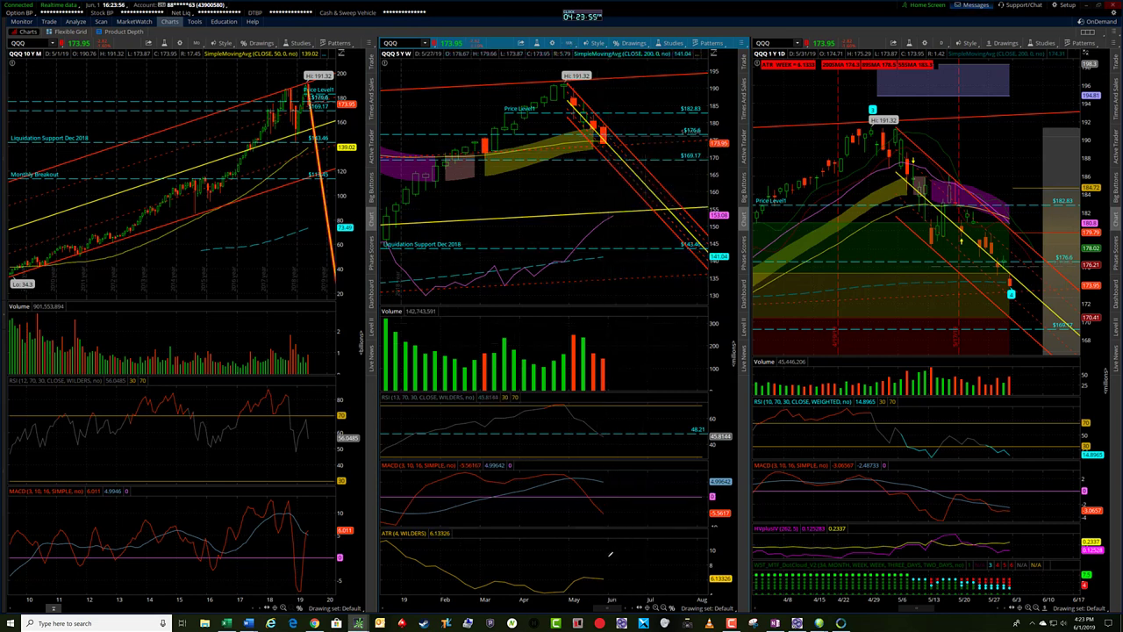
left_click(664, 608)
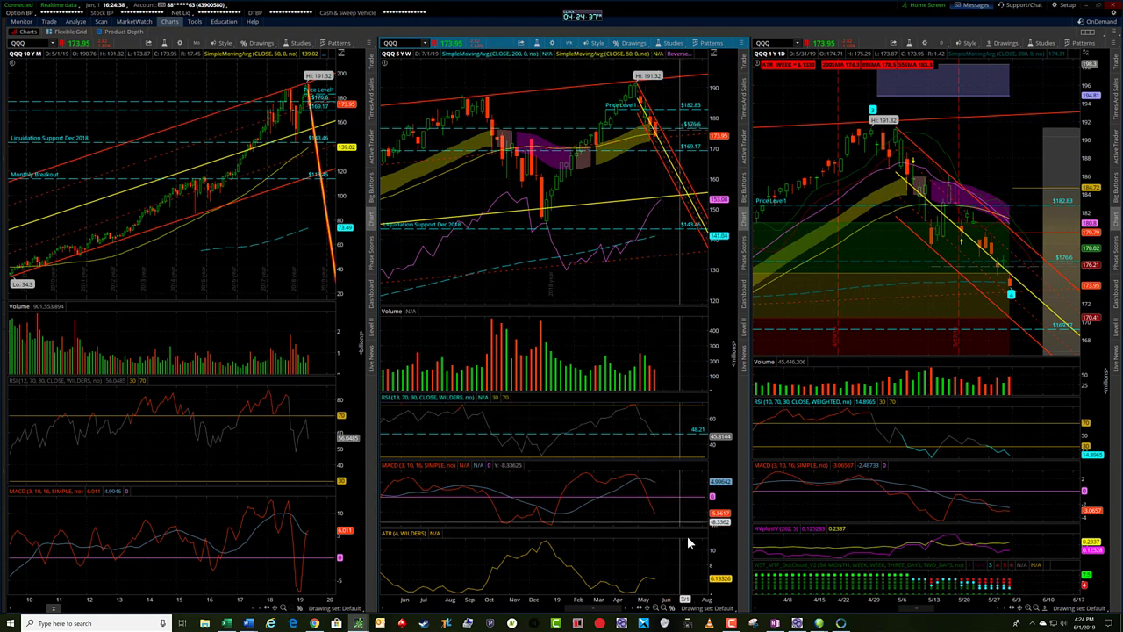
left_click(667, 607)
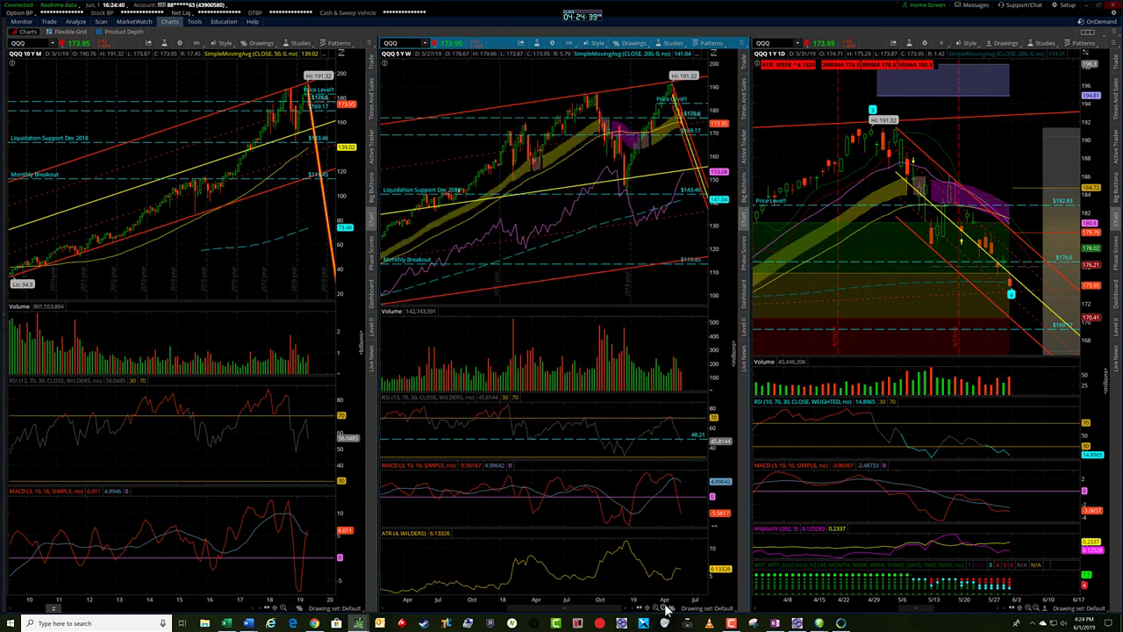
left_click(666, 607)
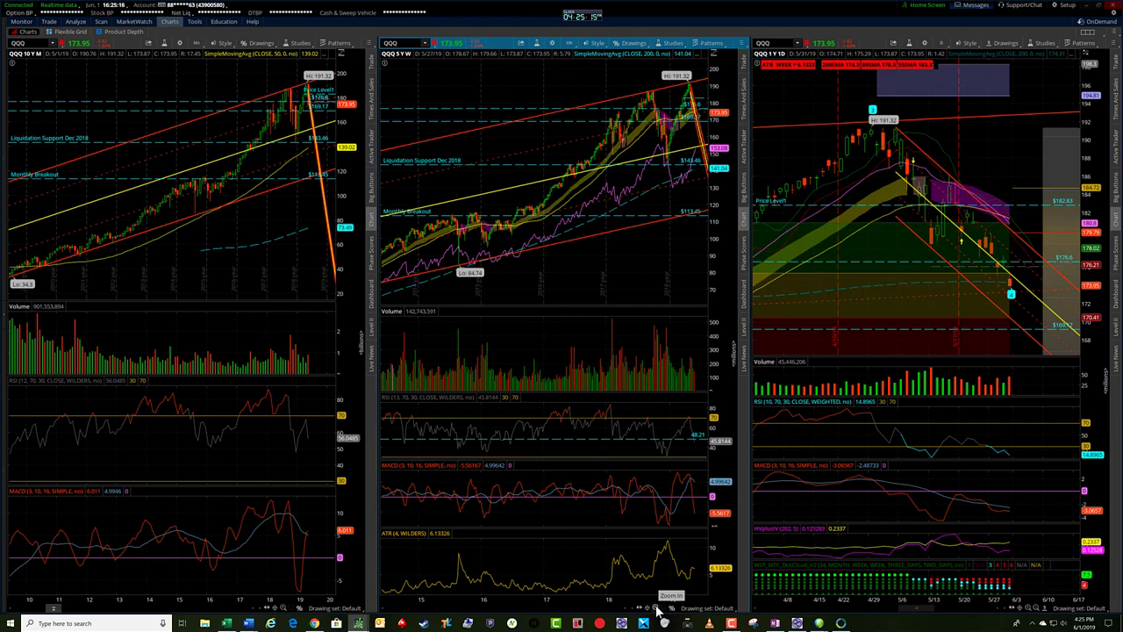
Zoom the QQQ 10-year chart in twice on its most recent bars.
left_click(283, 609)
left_click(283, 609)
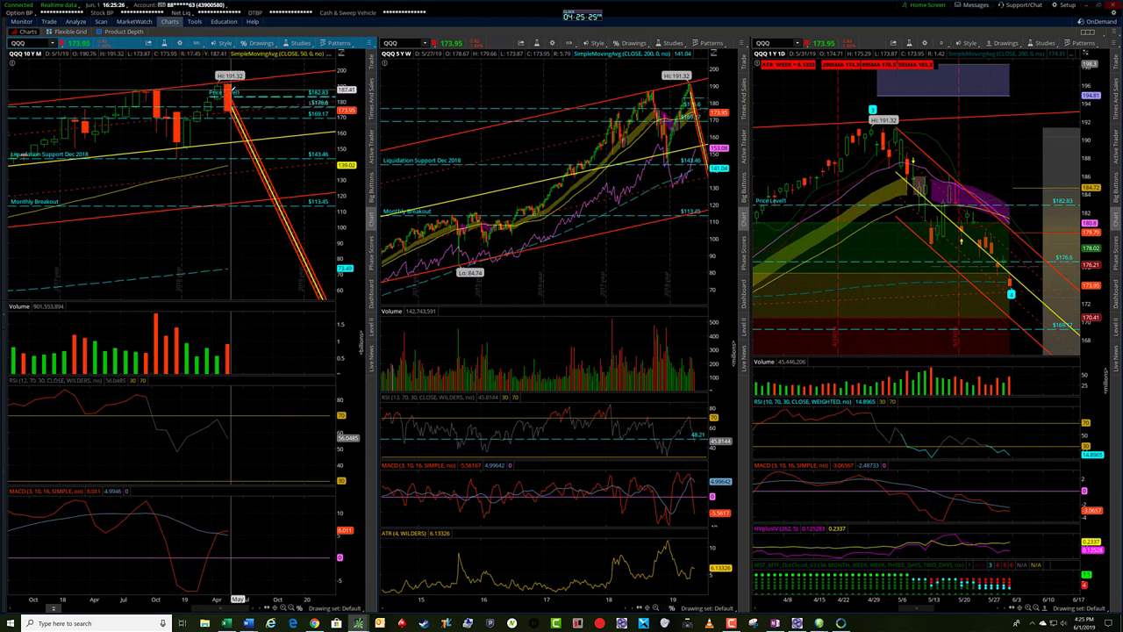
mouse_move(228, 111)
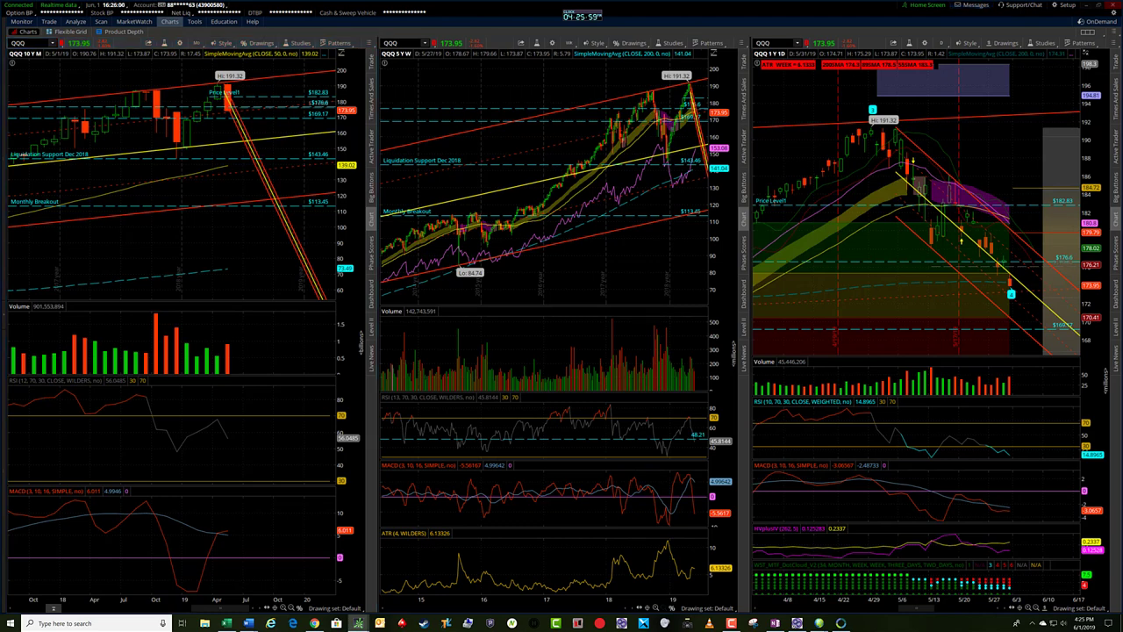
Delete the Fibonacci time-zone drawing from the SPY daily chart and return to the QQQ grid.
left_click_drag(1122, 6, 484, 6)
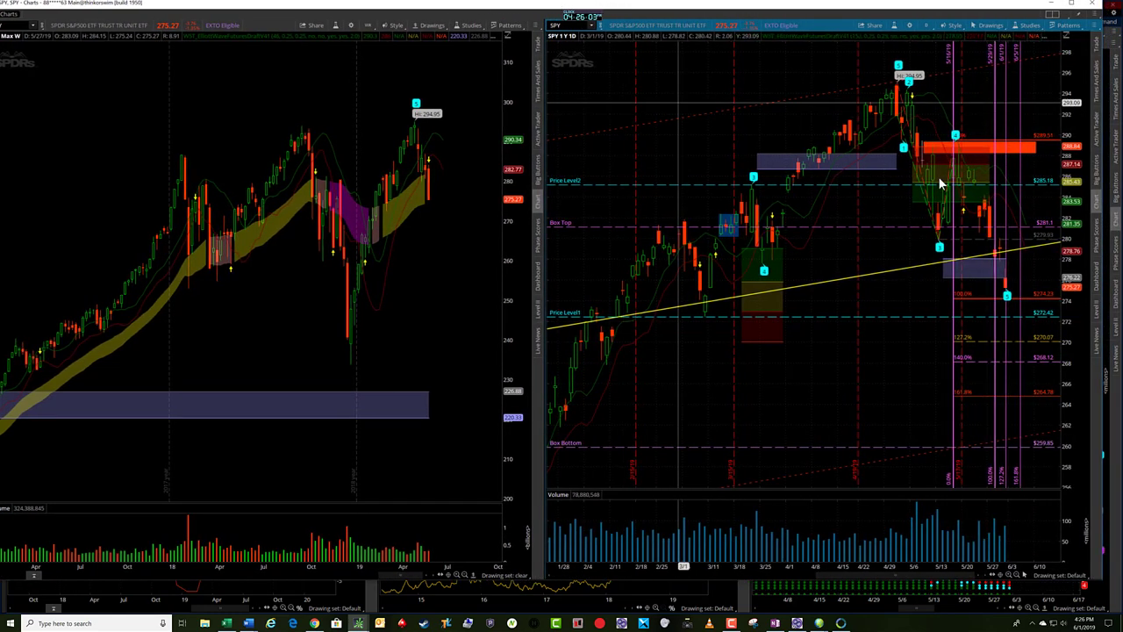
left_click(1010, 575)
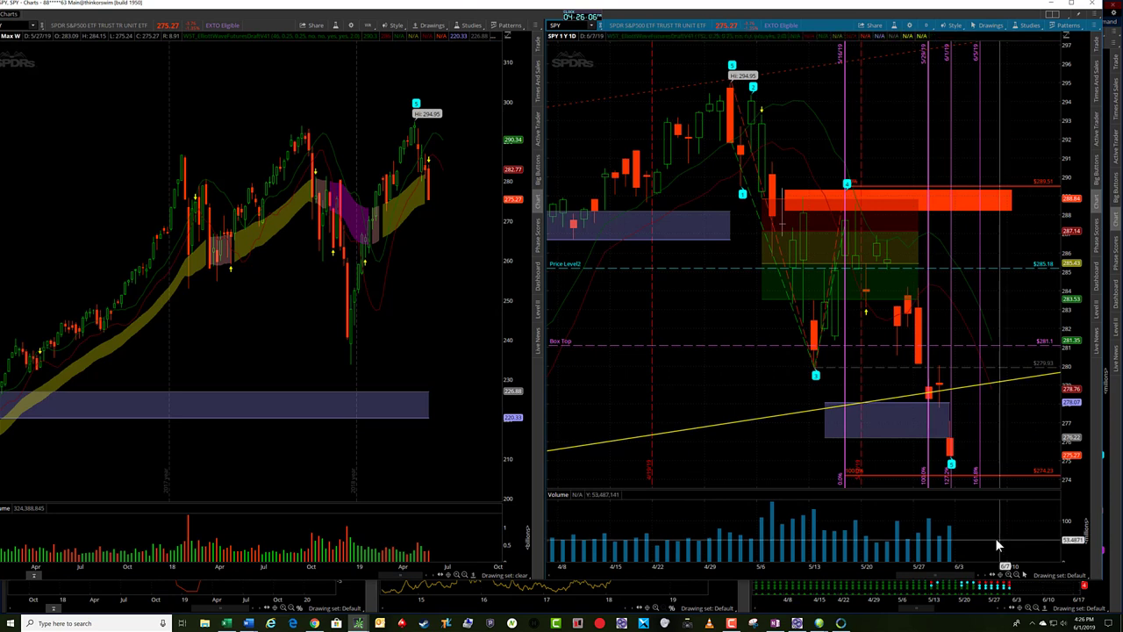
right_click(980, 420)
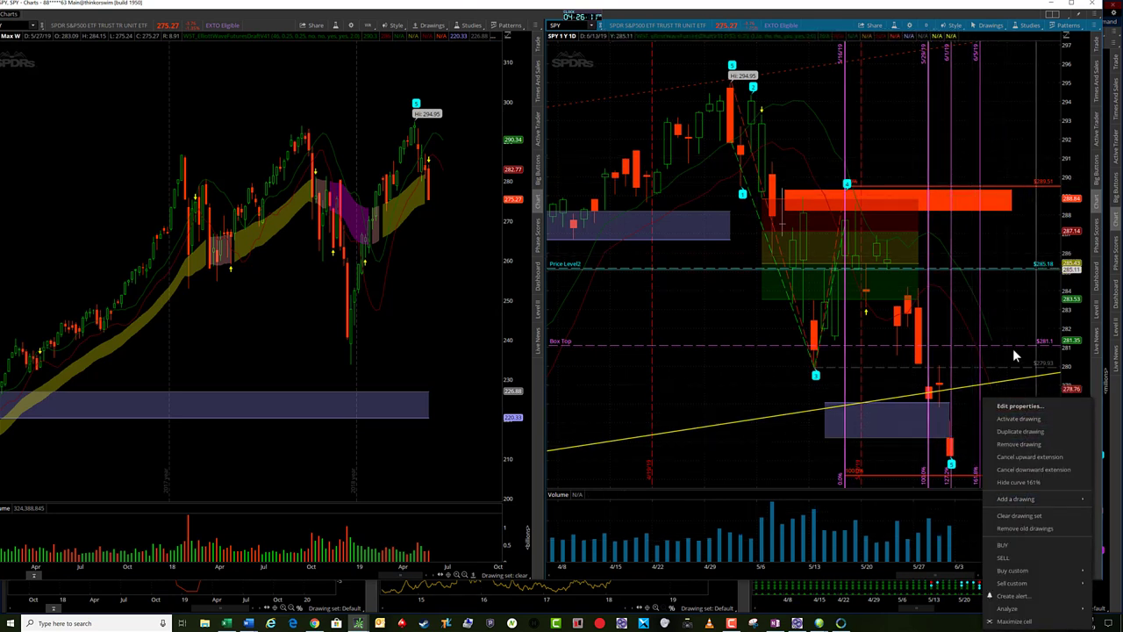
left_click(1031, 443)
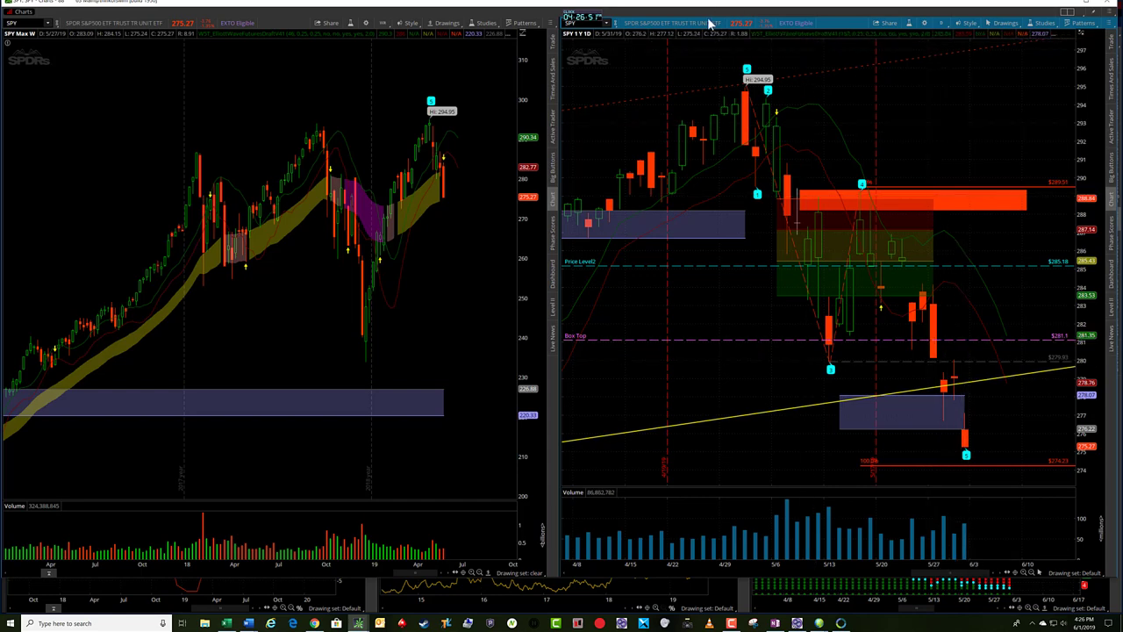
key("ctrl+super+Left")
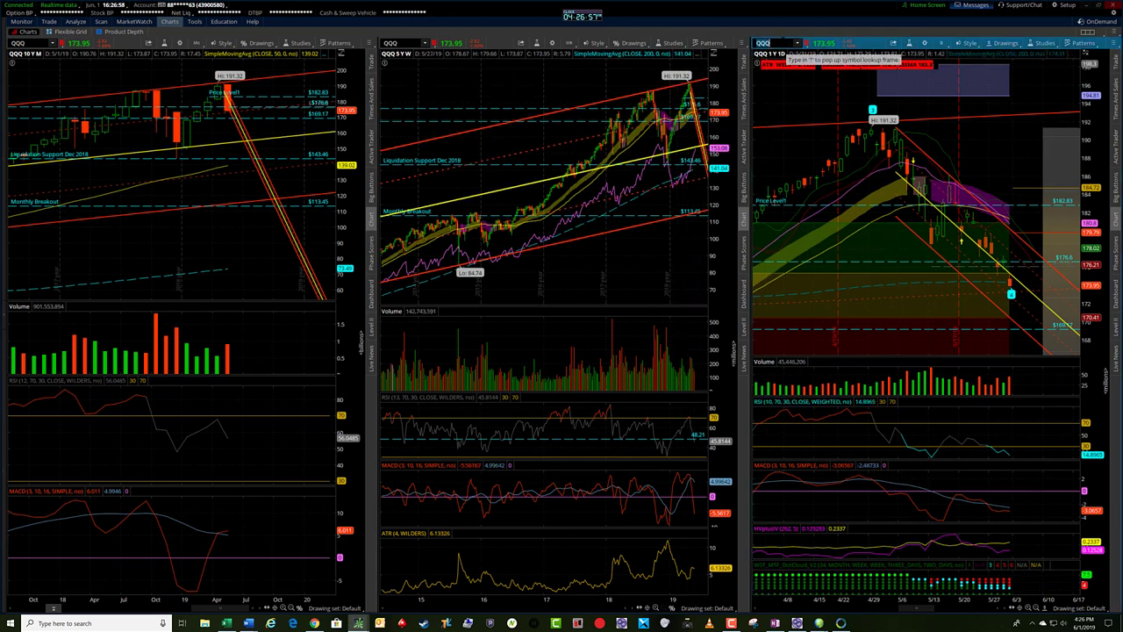
Load SPY into all three charts, zoom the 5-year chart to Feb 2018 onward and the daily to recent months.
left_click(772, 43)
type("$")
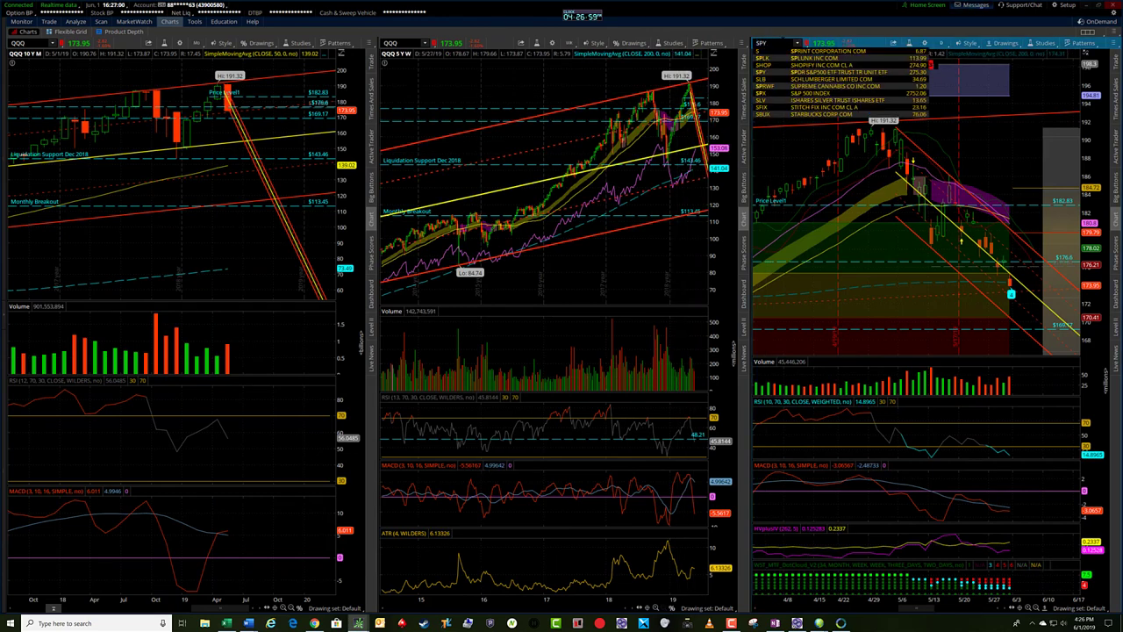
type("PY")
key("Return")
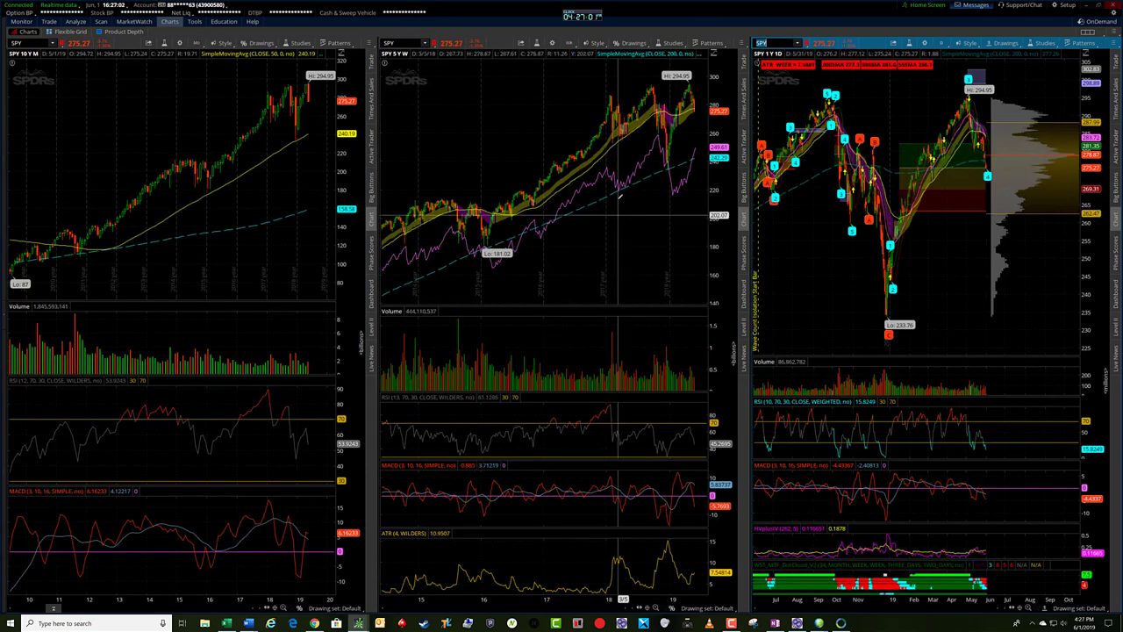
left_click_drag(614, 195, 705, 156)
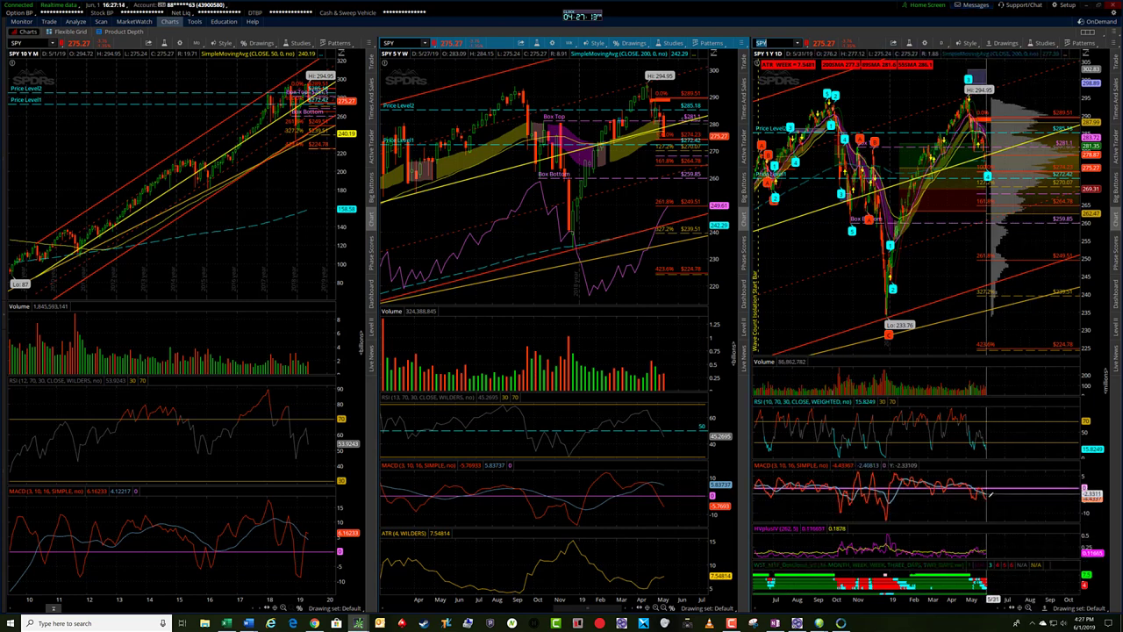
left_click(1029, 609)
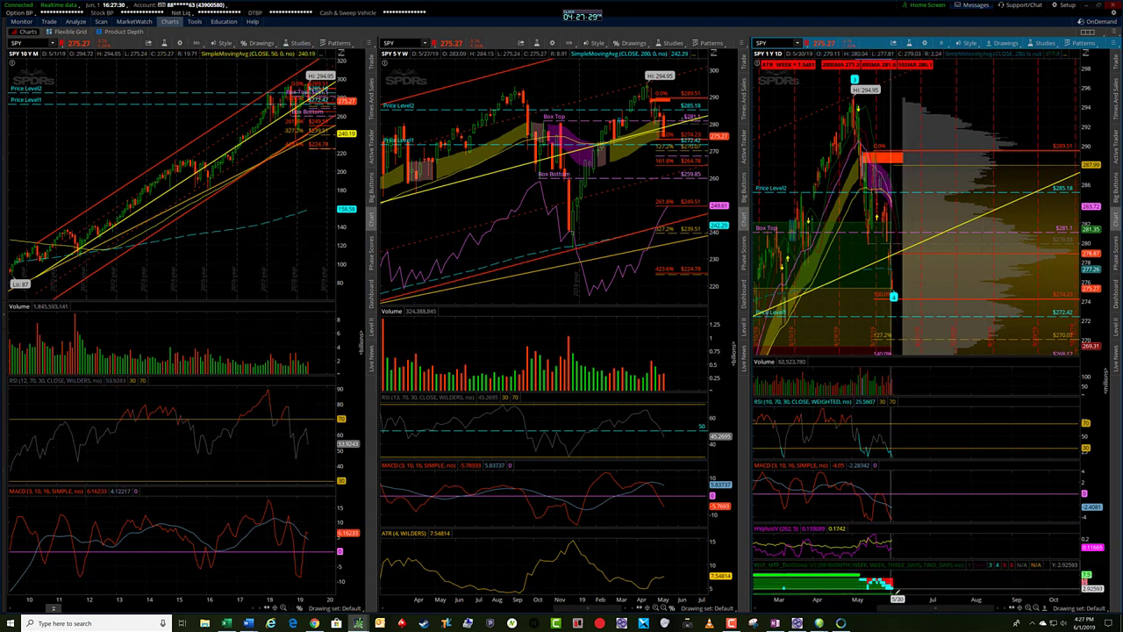
Zoom the SPY 10-year chart in twice and the 5-year chart once on recent bars.
left_click(282, 608)
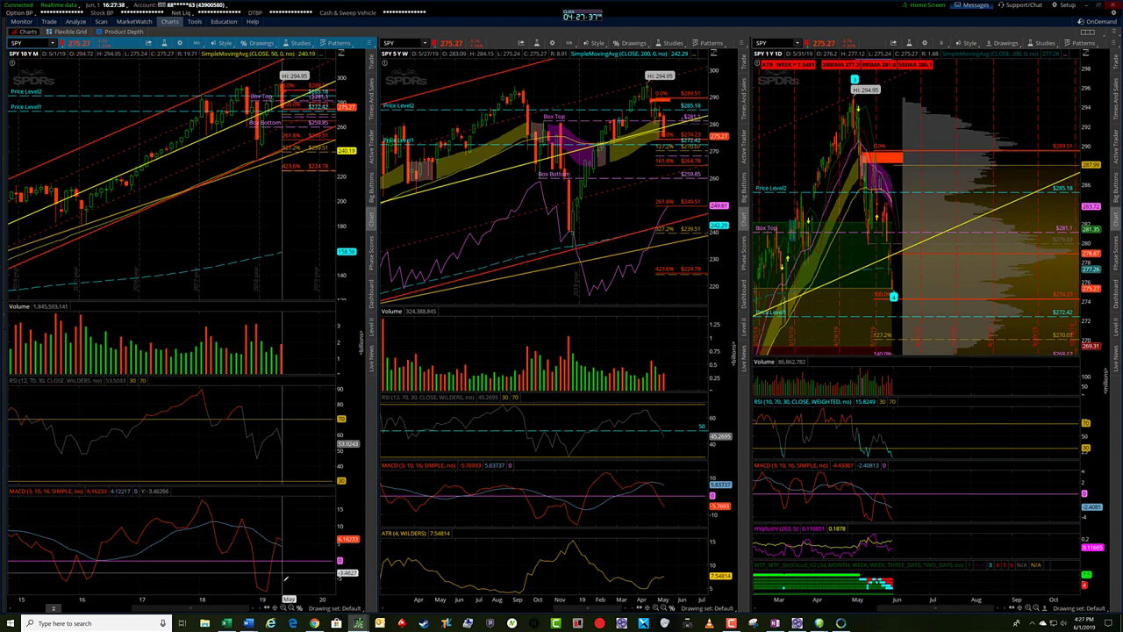
left_click(283, 608)
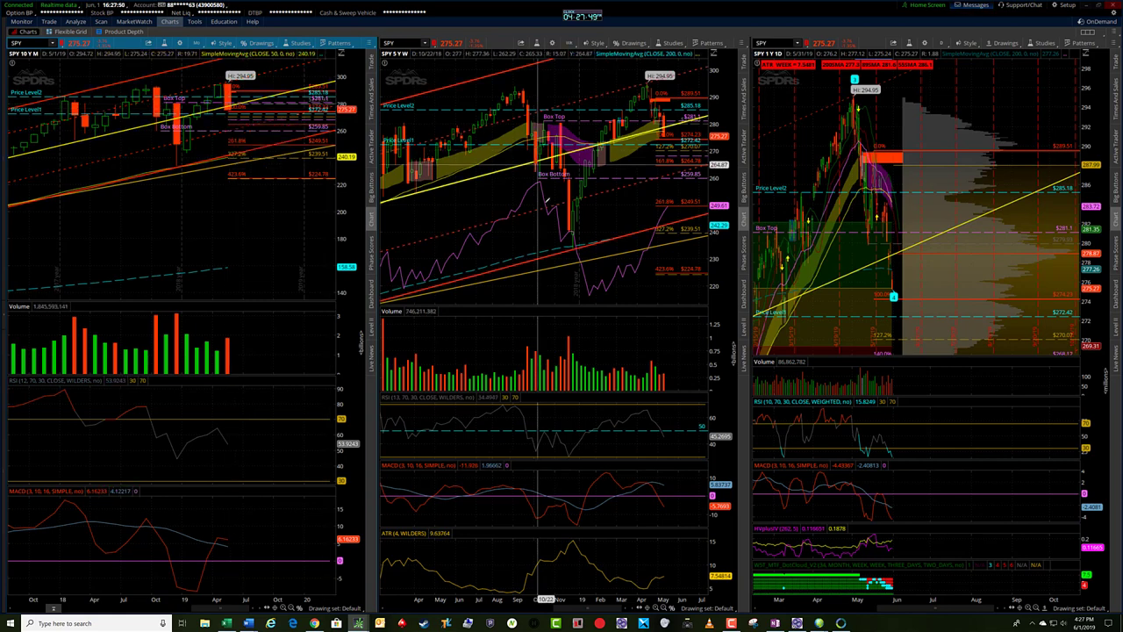
left_click(657, 608)
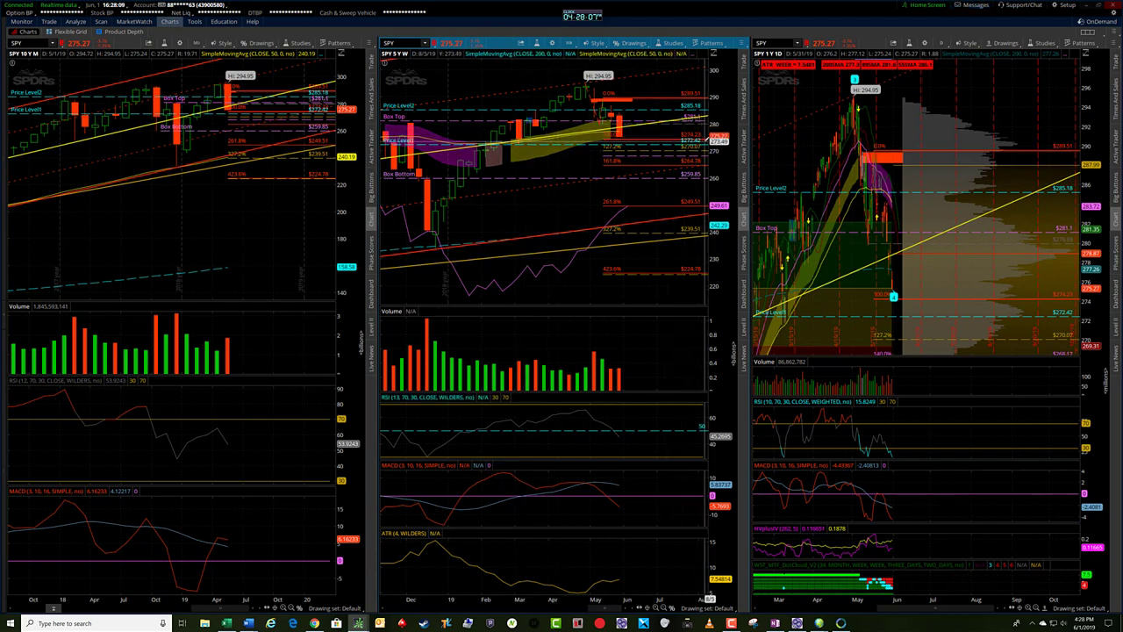
Stretch the 5-year price scale, widen the daily chart to about 235–300, and bring up the Fear & Greed page.
left_click_drag(723, 133, 723, 91)
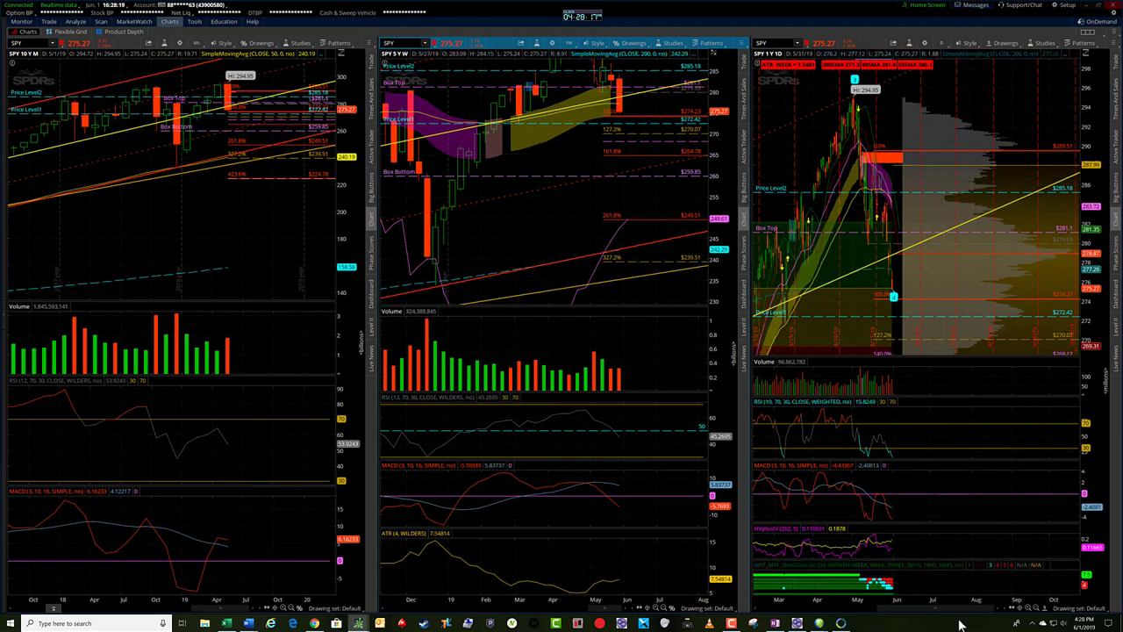
left_click_drag(956, 608, 842, 607)
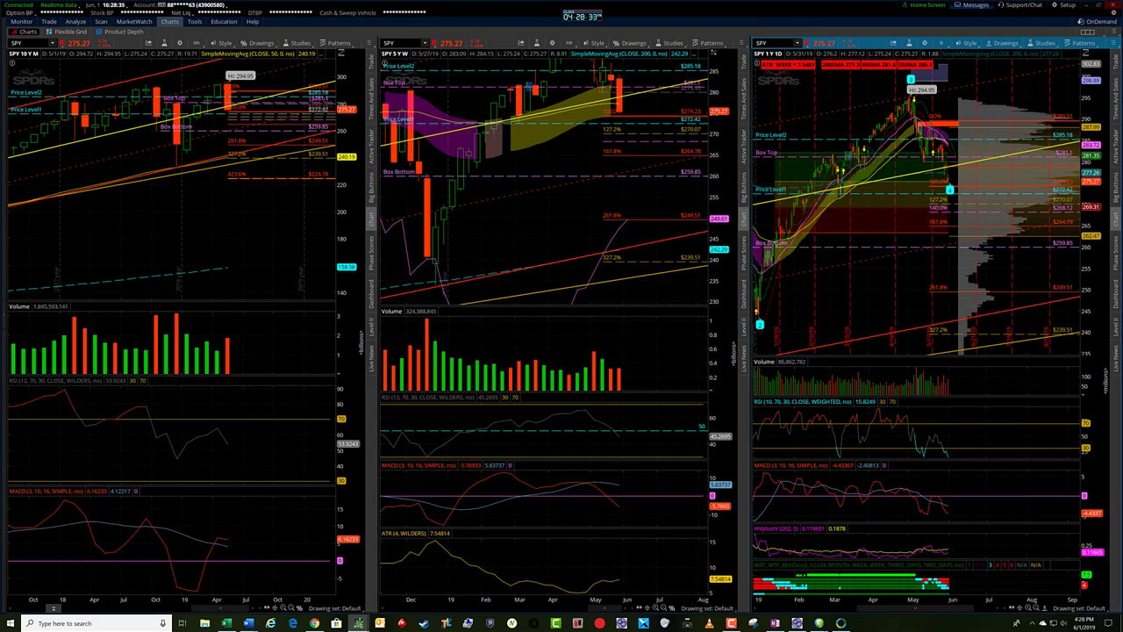
key("alt+Tab")
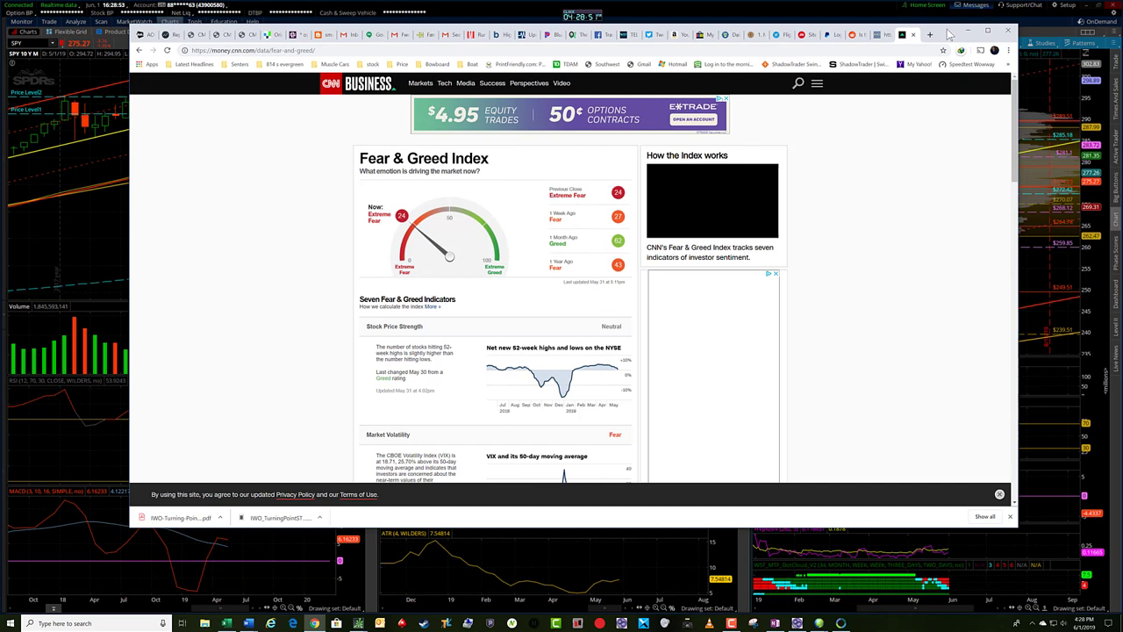
Move the CNN Fear & Greed browser window aside and return to the thinkorswim charts.
left_click_drag(947, 34, 1122, 0)
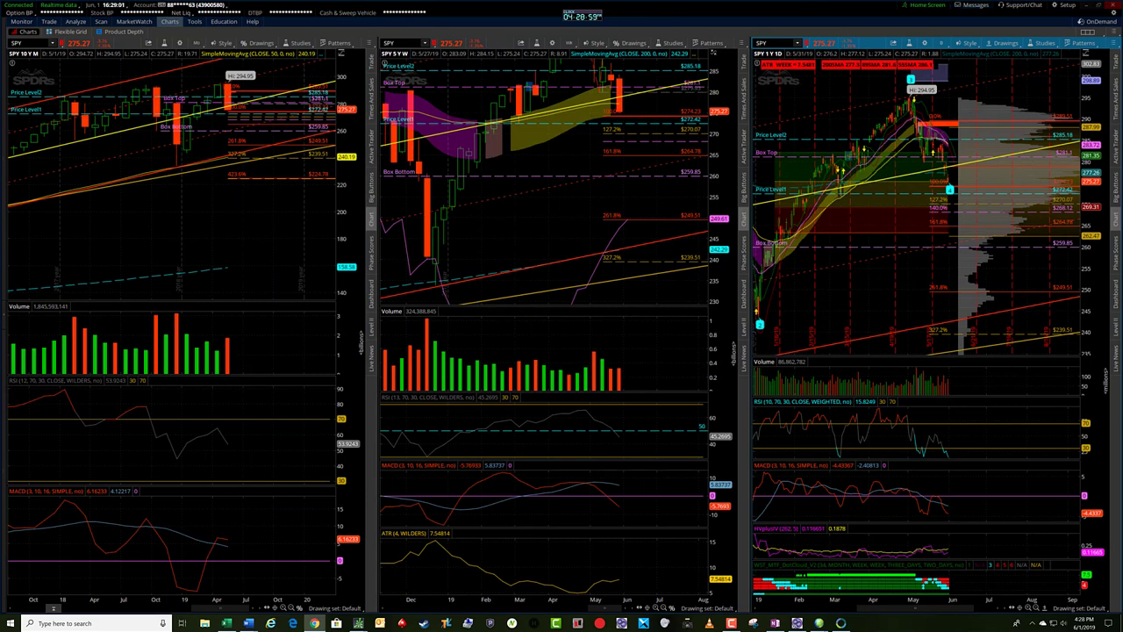
left_click(974, 5)
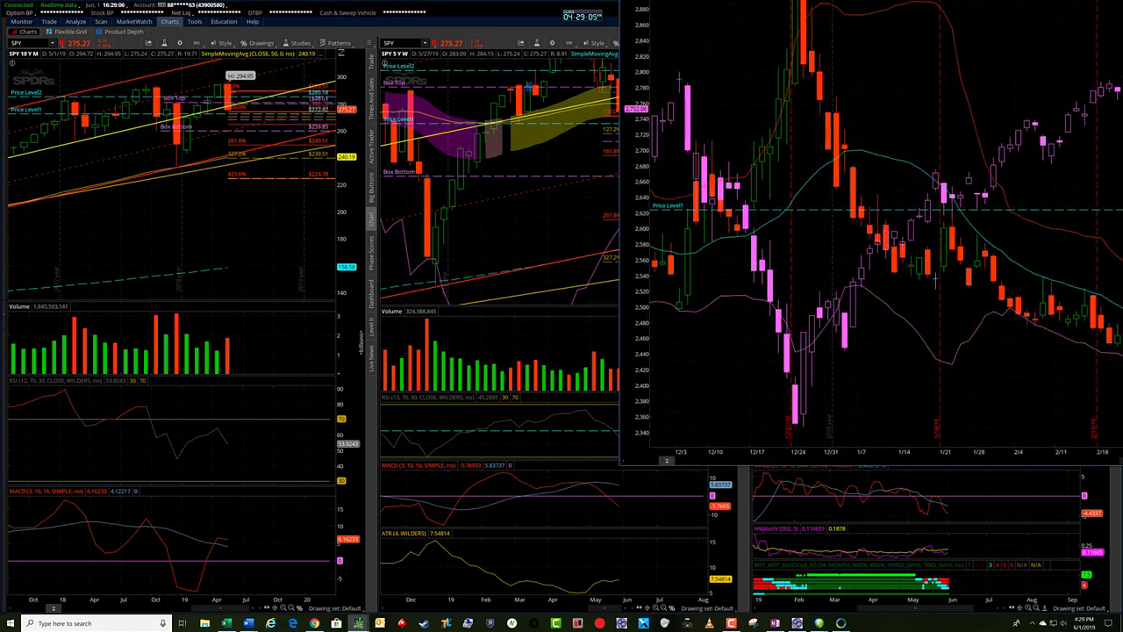
Maximize the VIX one-year daily chart for review, then move it off screen to reveal the SPY charts.
left_click_drag(1121, 0, 481, 5)
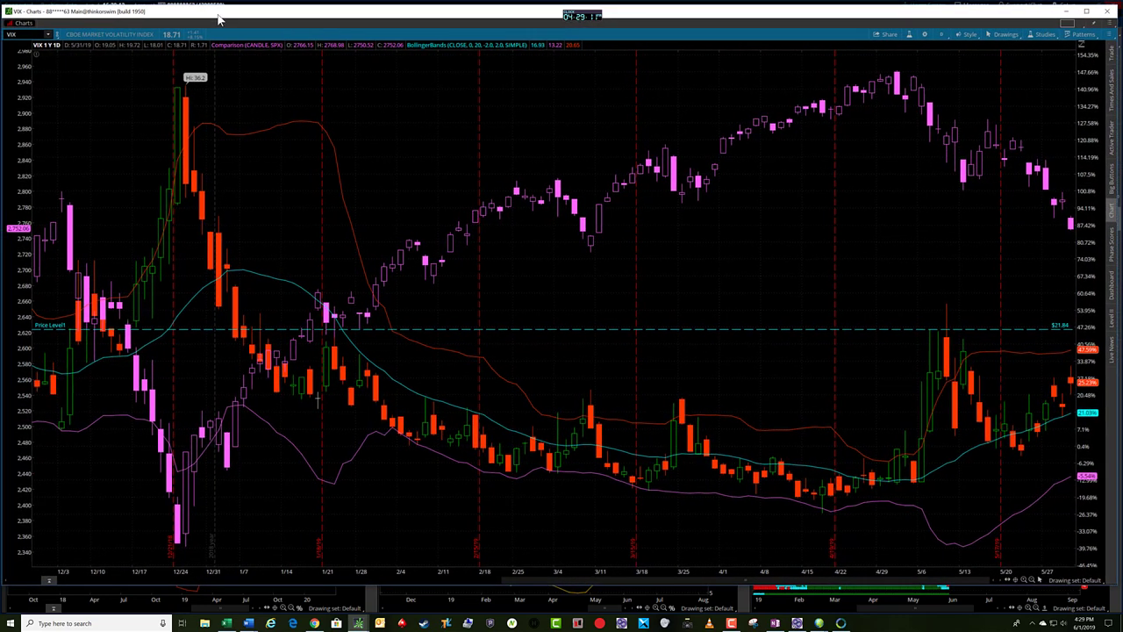
double_click(15, 9)
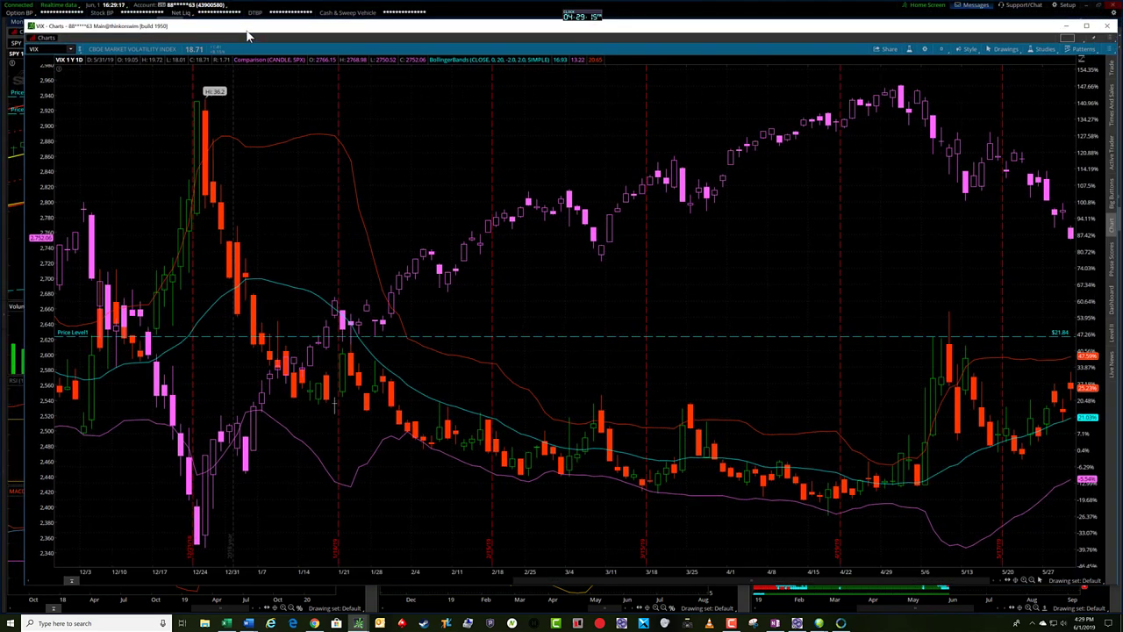
double_click(236, 33)
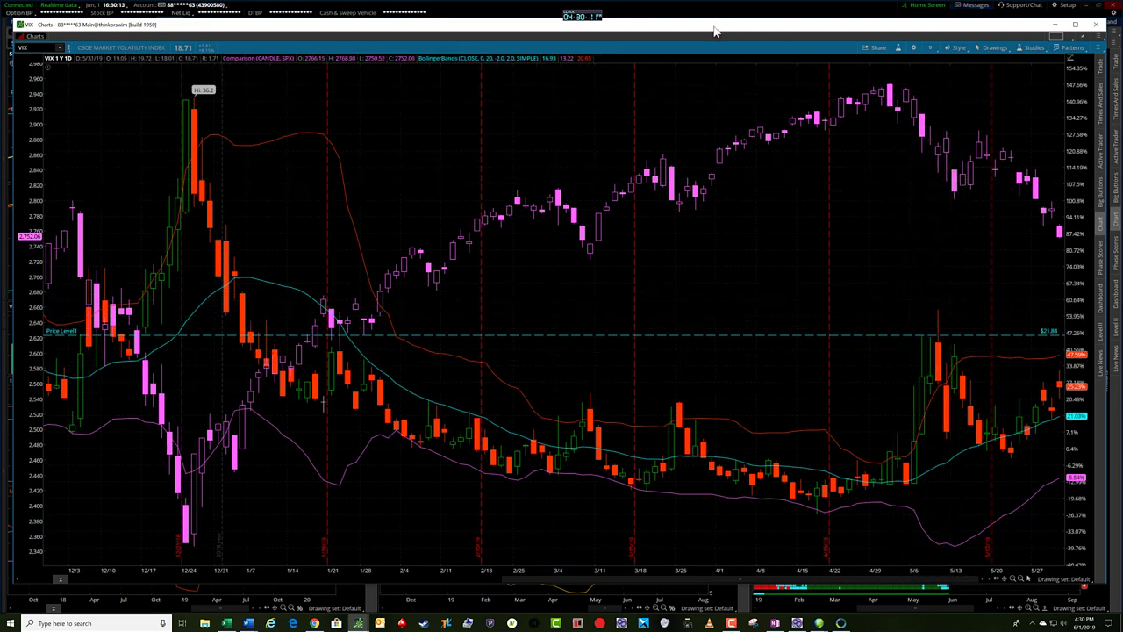
left_click_drag(715, 30, 1122, 31)
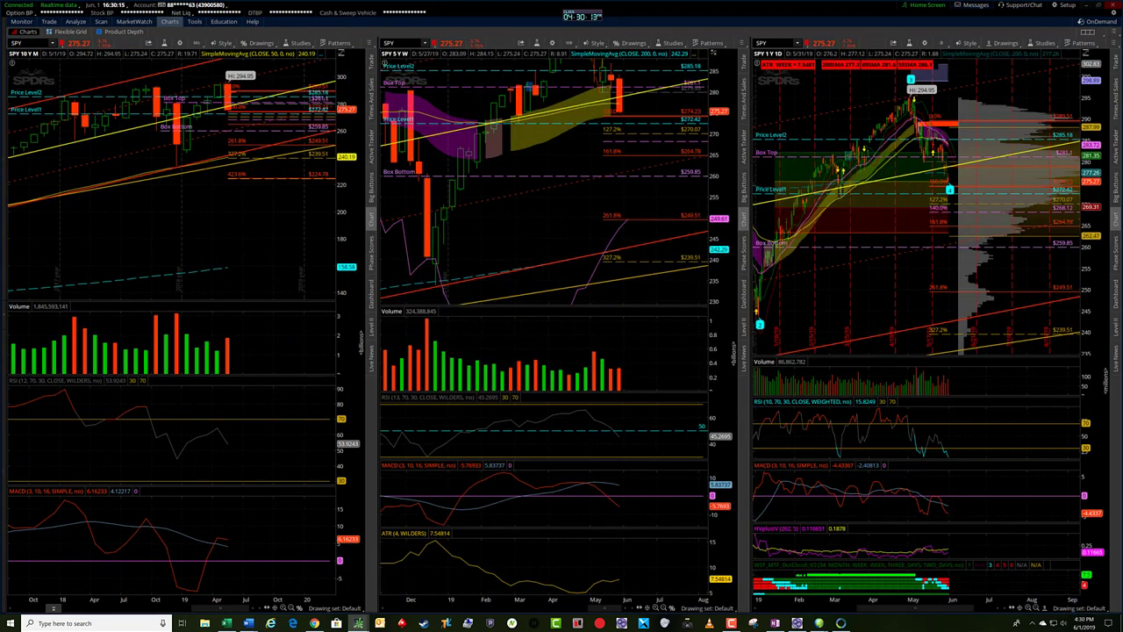